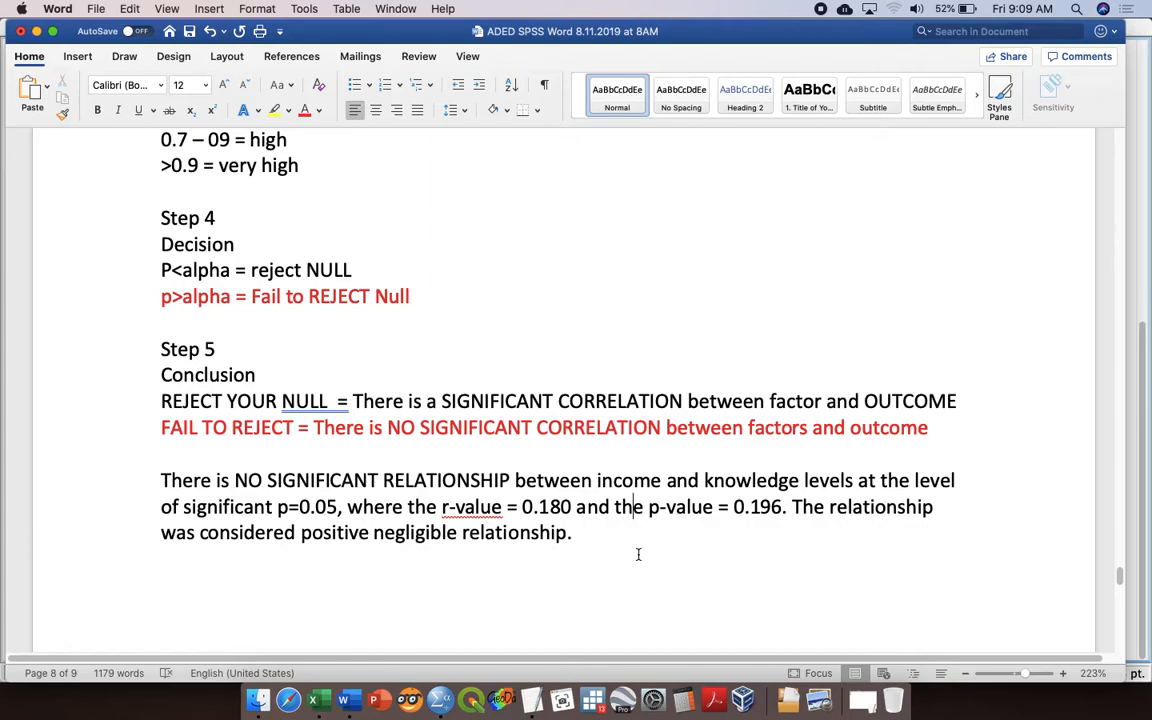
# Review the correlation write-up, its NOR strength scale and the correlation summary tables in the Word document
pyautogui.scroll(10, 638, 554)
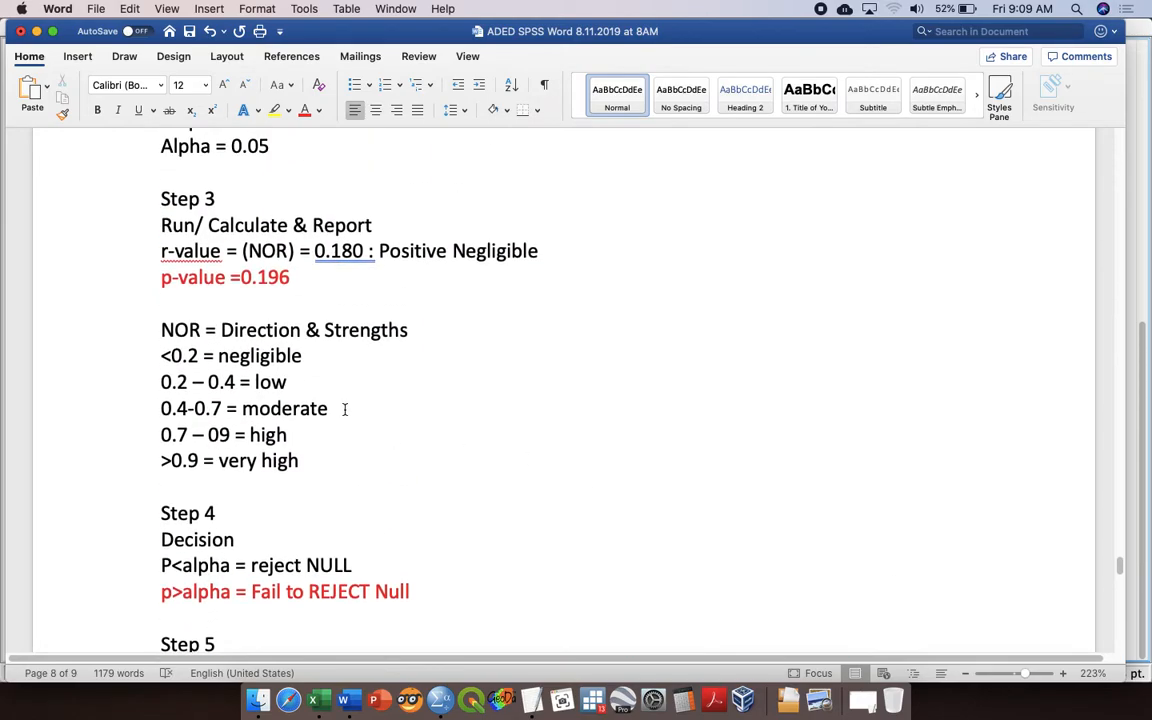
pyautogui.click(120, 375)
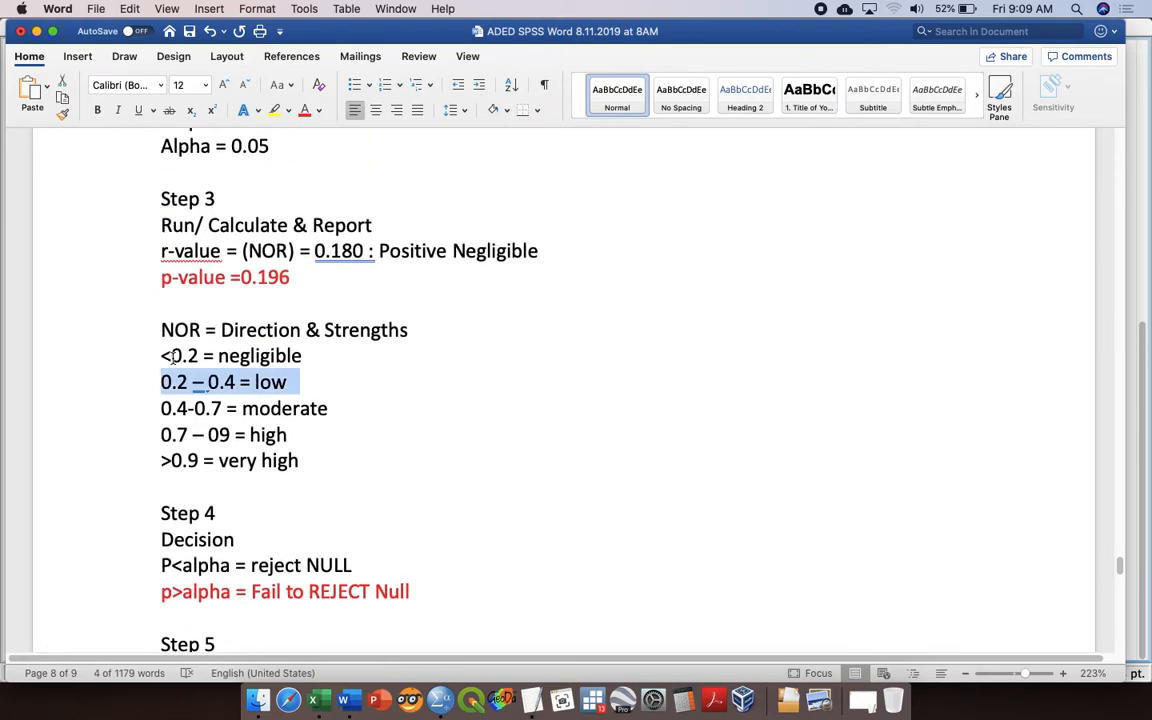
pyautogui.scroll(-8, 235, 382)
pyautogui.scroll(2, 237, 380)
pyautogui.scroll(-20, 235, 382)
pyautogui.scroll(-3, 236, 378)
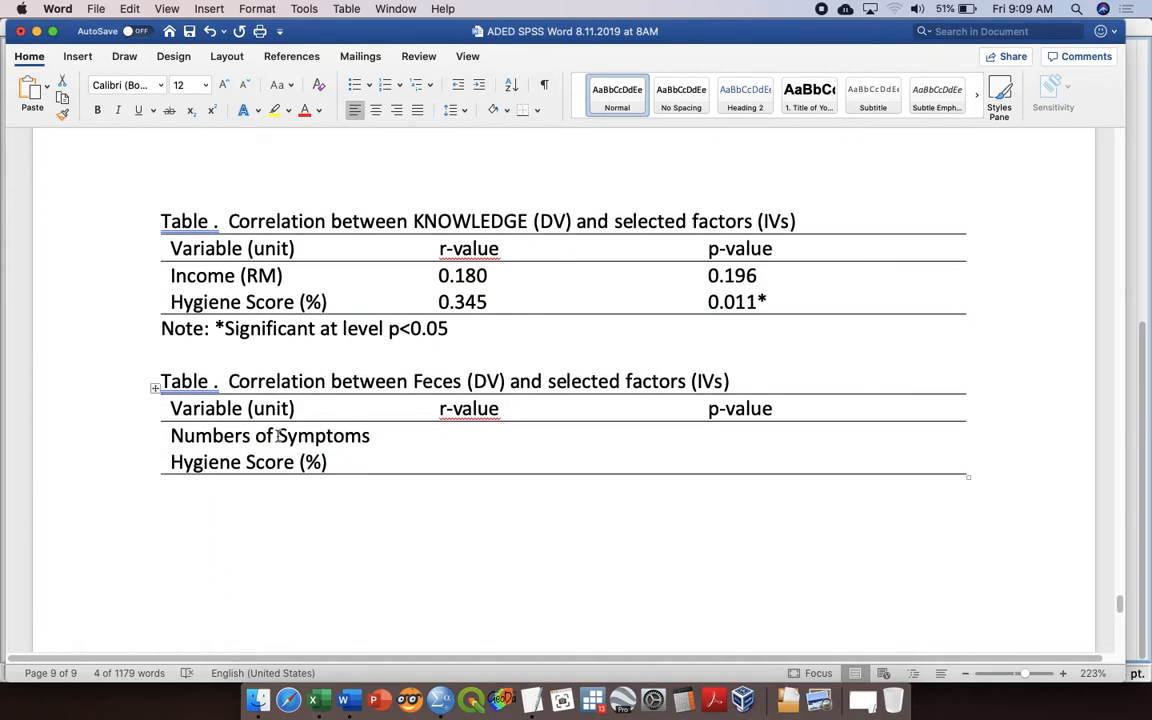
# Switch to the SPSS output viewer and examine the latest Correlations table for income, hygiene score and know
pyautogui.hotkey('ctrl', 'Up')
pyautogui.click(244, 501)
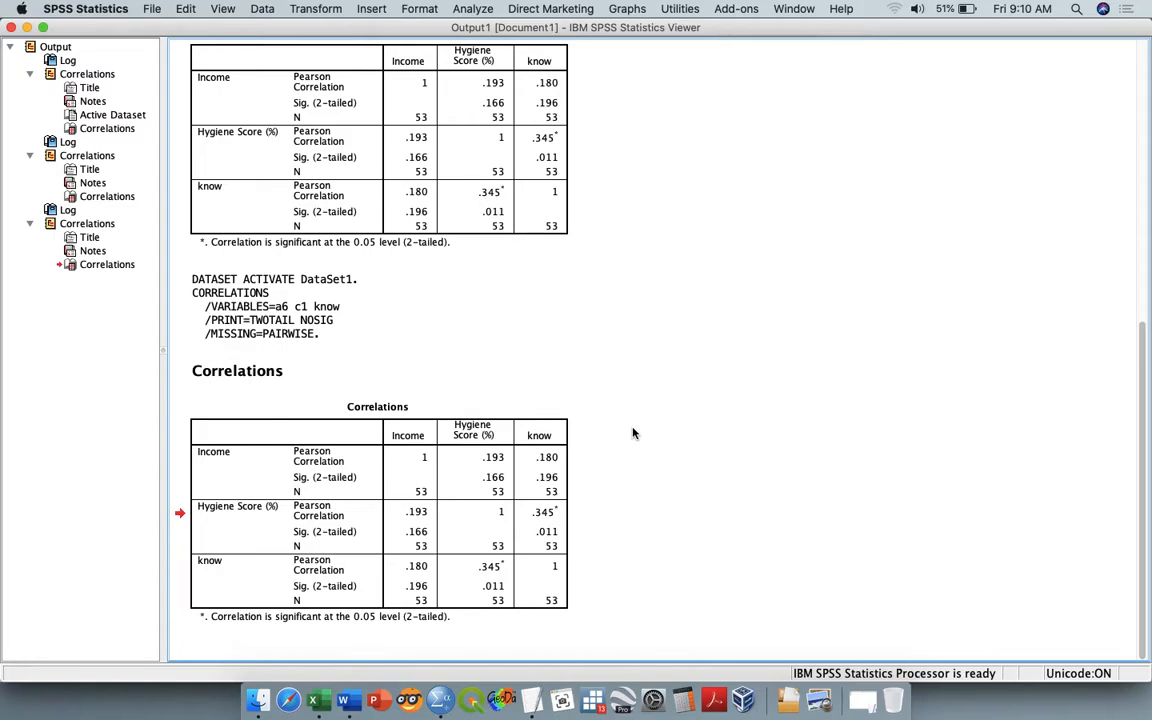
pyautogui.click(588, 369)
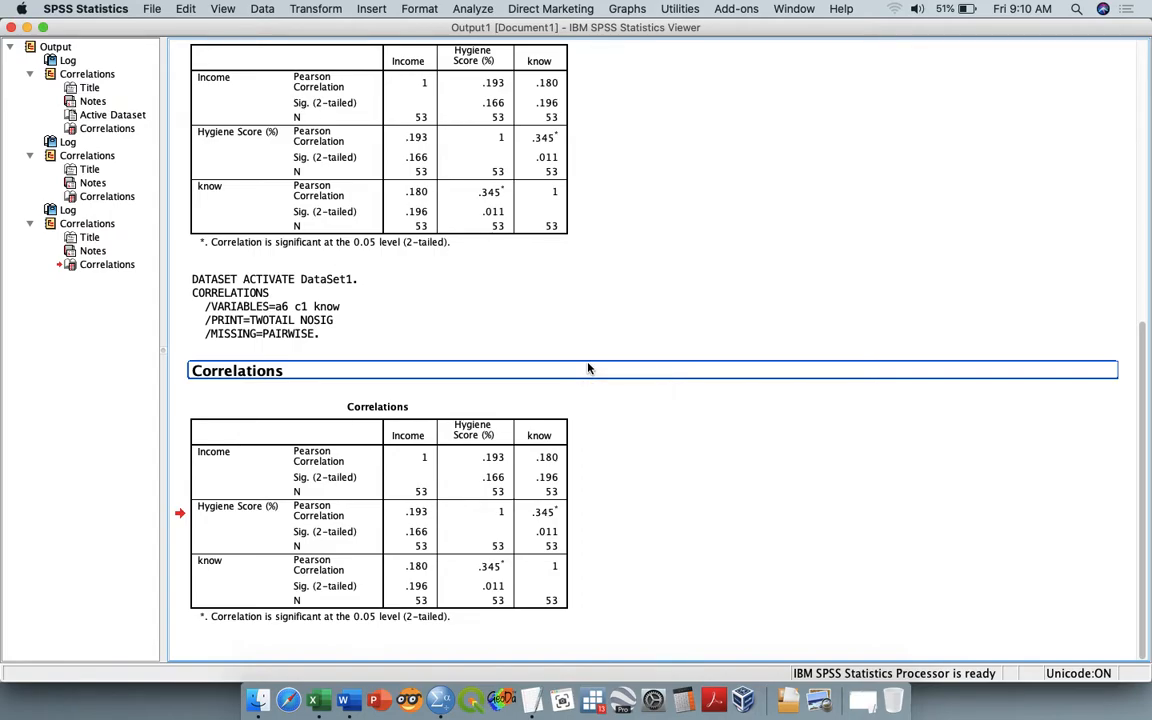
# Set up Split File to compare groups based on Group [f1] and paste the command as syntax
pyautogui.click(263, 9)
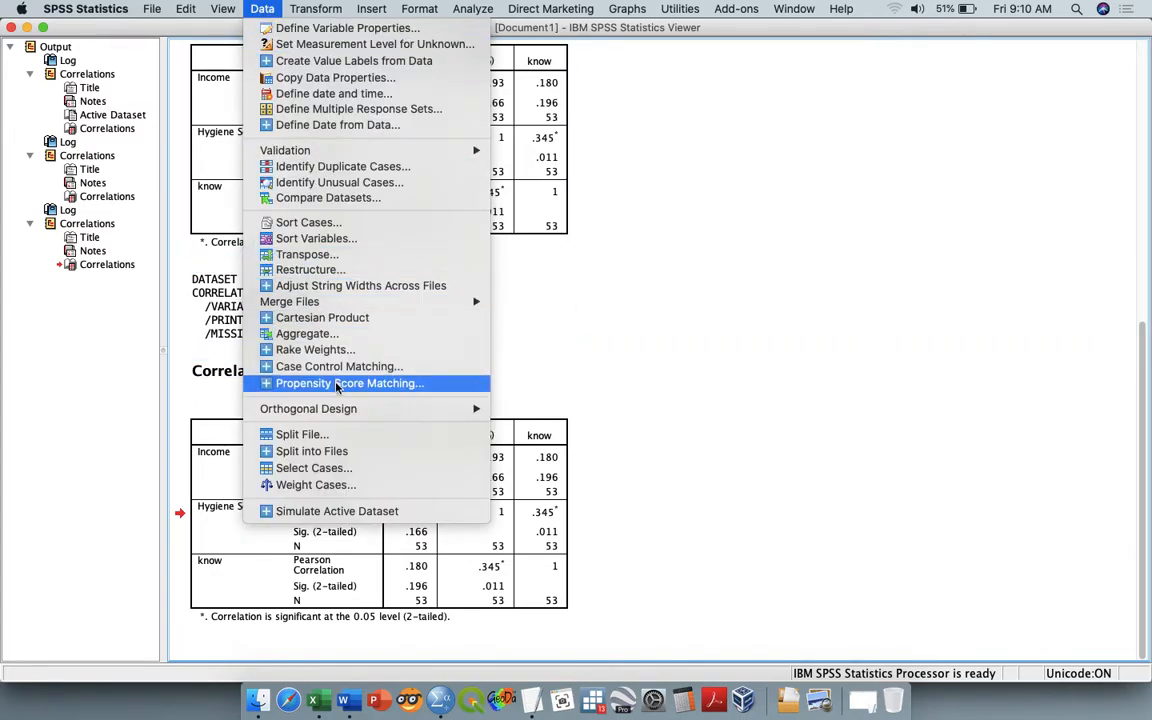
pyautogui.click(325, 436)
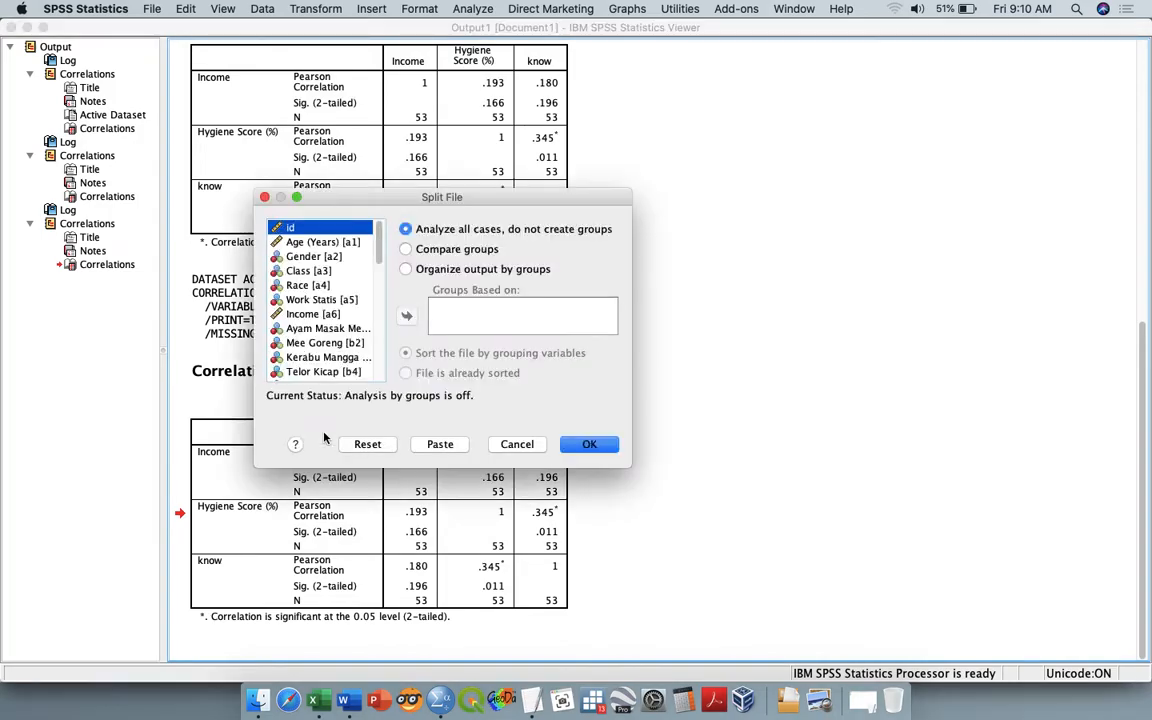
pyautogui.click(418, 248)
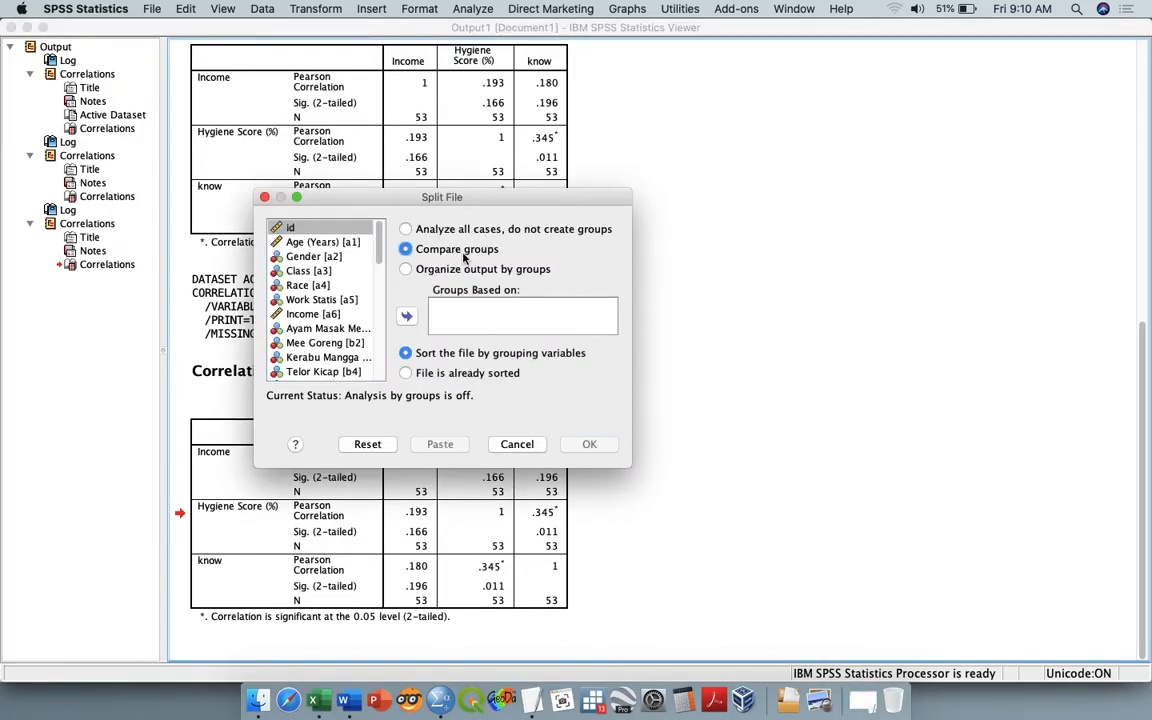
pyautogui.scroll(-2, 313, 336)
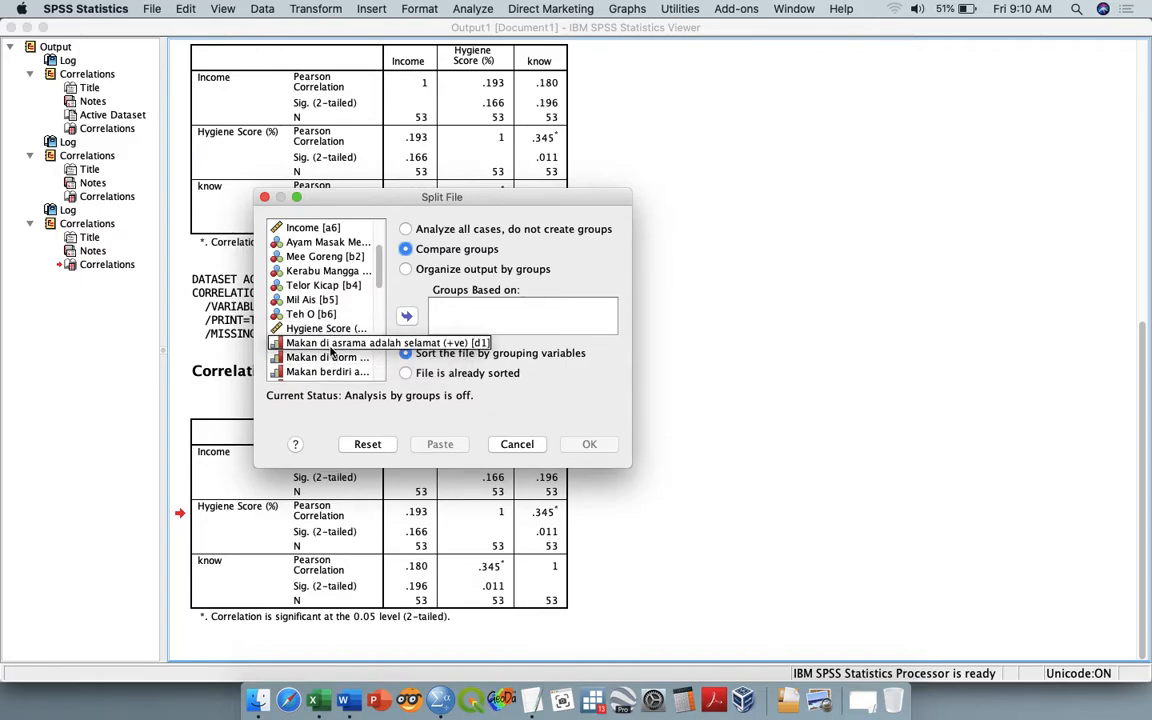
pyautogui.scroll(-2, 381, 301)
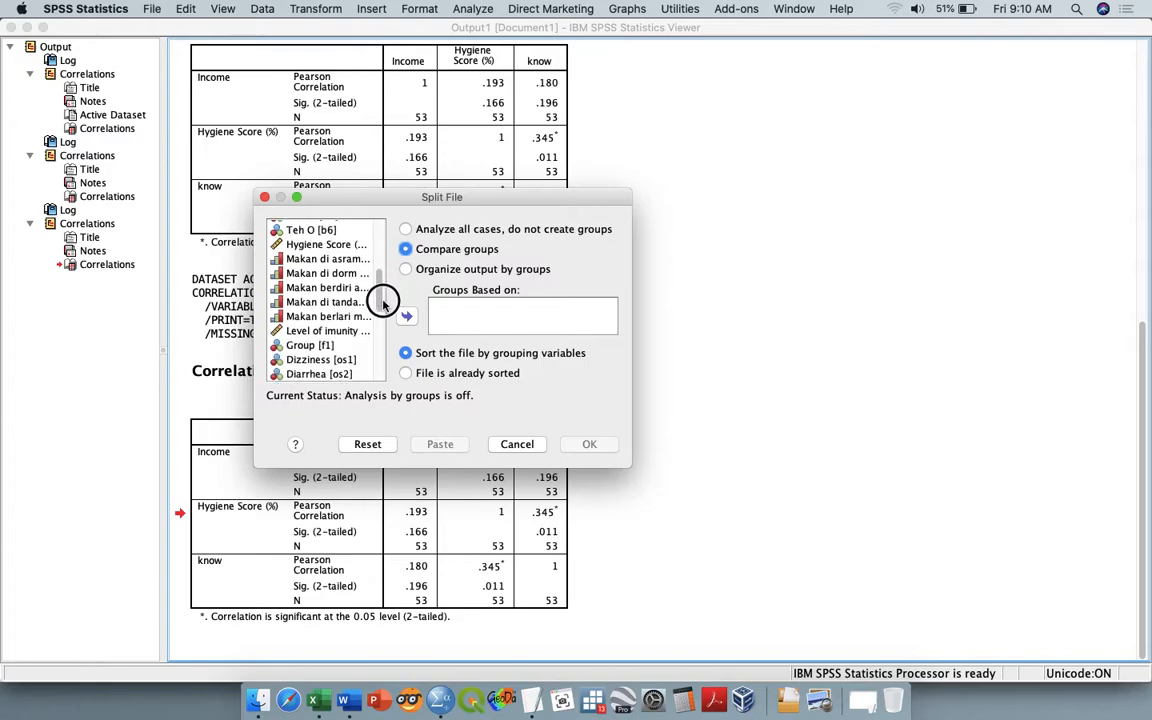
pyautogui.click(312, 342)
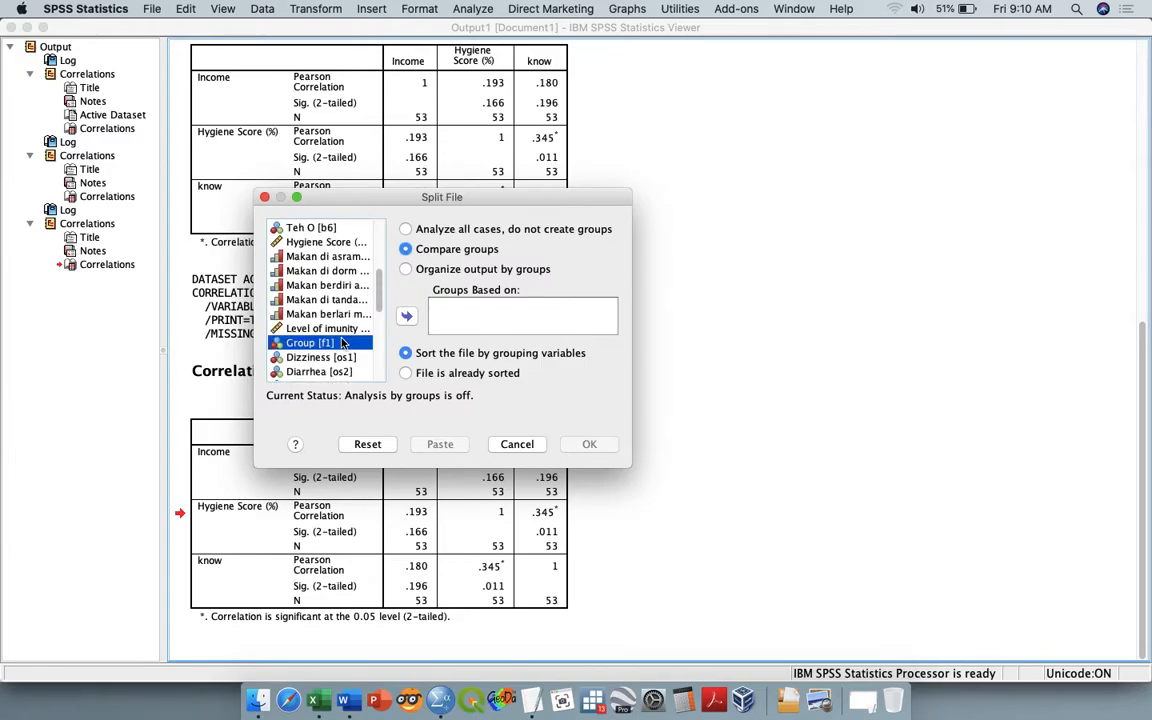
pyautogui.click(407, 317)
pyautogui.click(440, 444)
# Bring up the ADED SPSS Toyol.sps syntax and add two new lines after the SPLIT FILE LAYERED BY f1 command
pyautogui.hotkey('ctrl', 'Up')
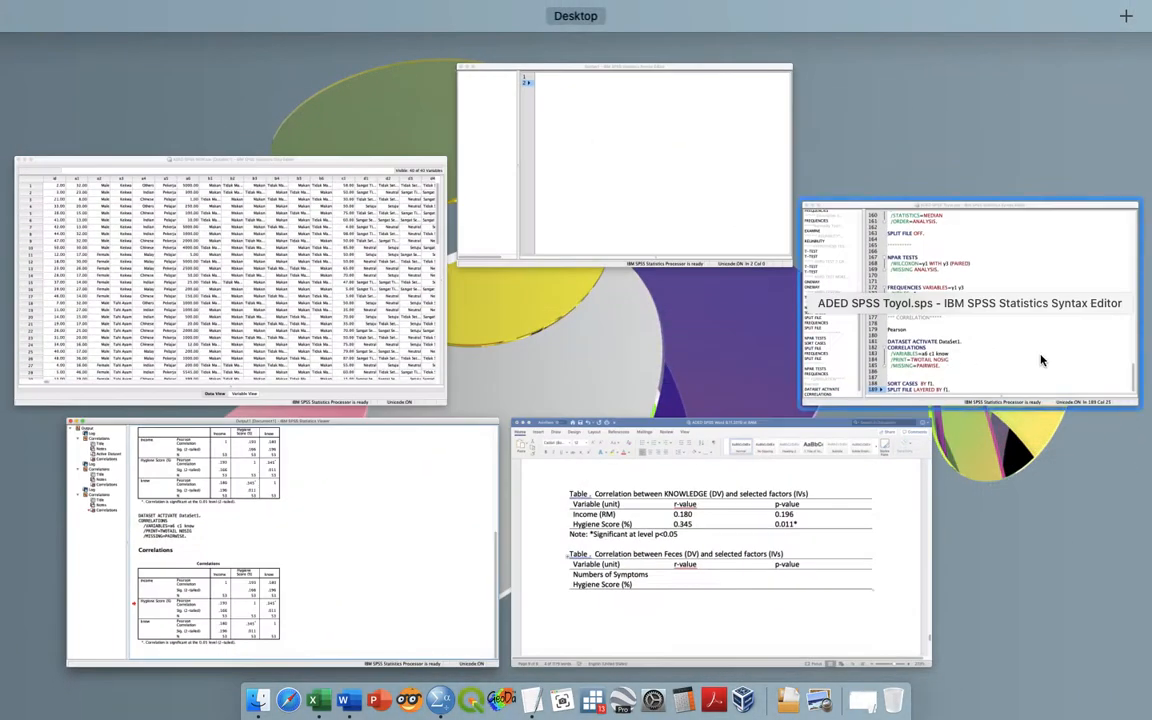
pyautogui.click(1033, 362)
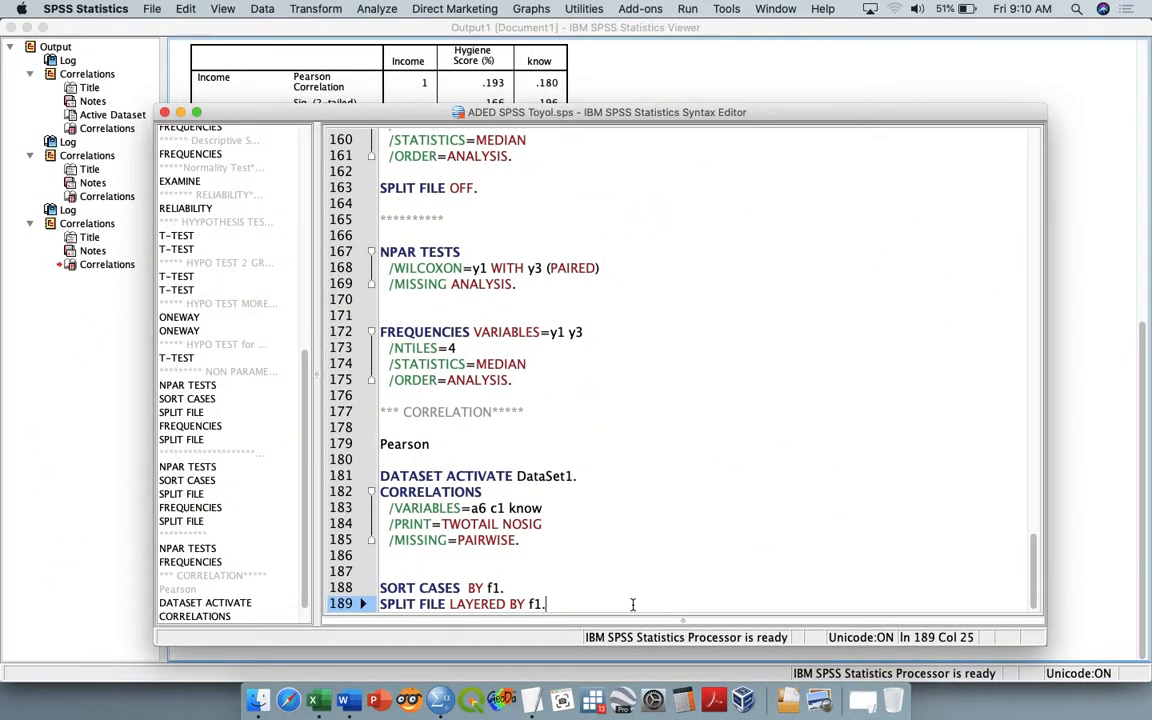
pyautogui.press('Return')
pyautogui.press('Return')
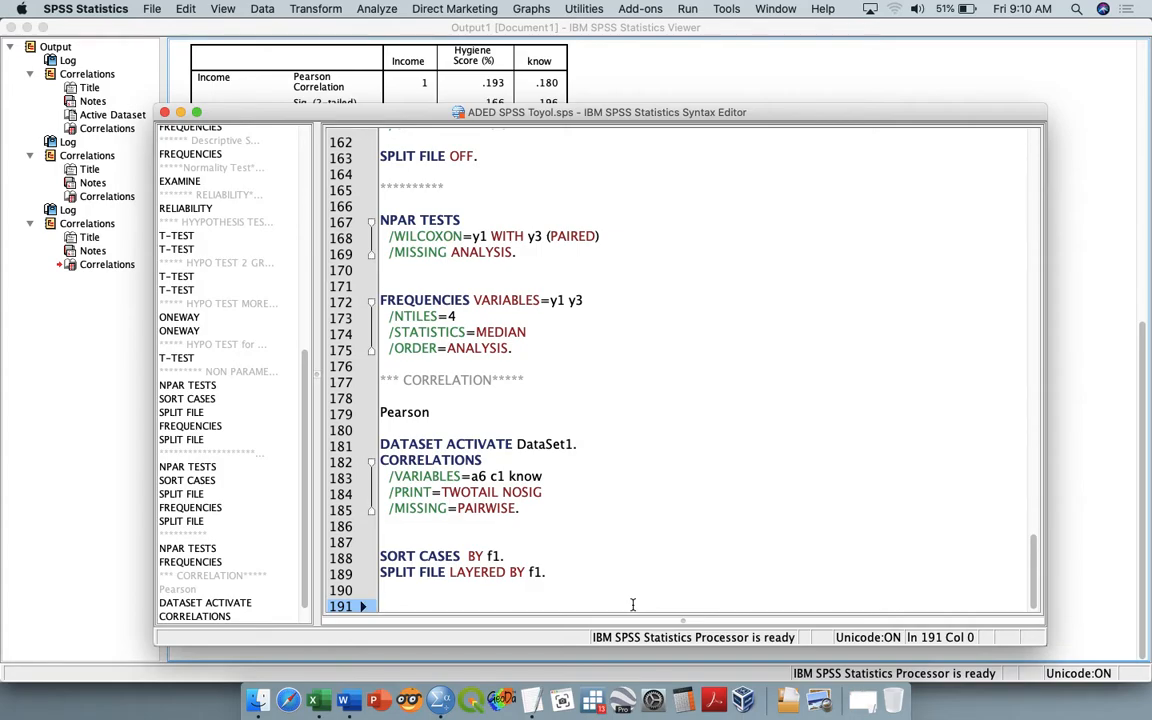
# Copy the CORRELATIONS command for a6, c1 and know and paste it below the SPLIT FILE LAYERED BY f1 line
pyautogui.click(565, 524)
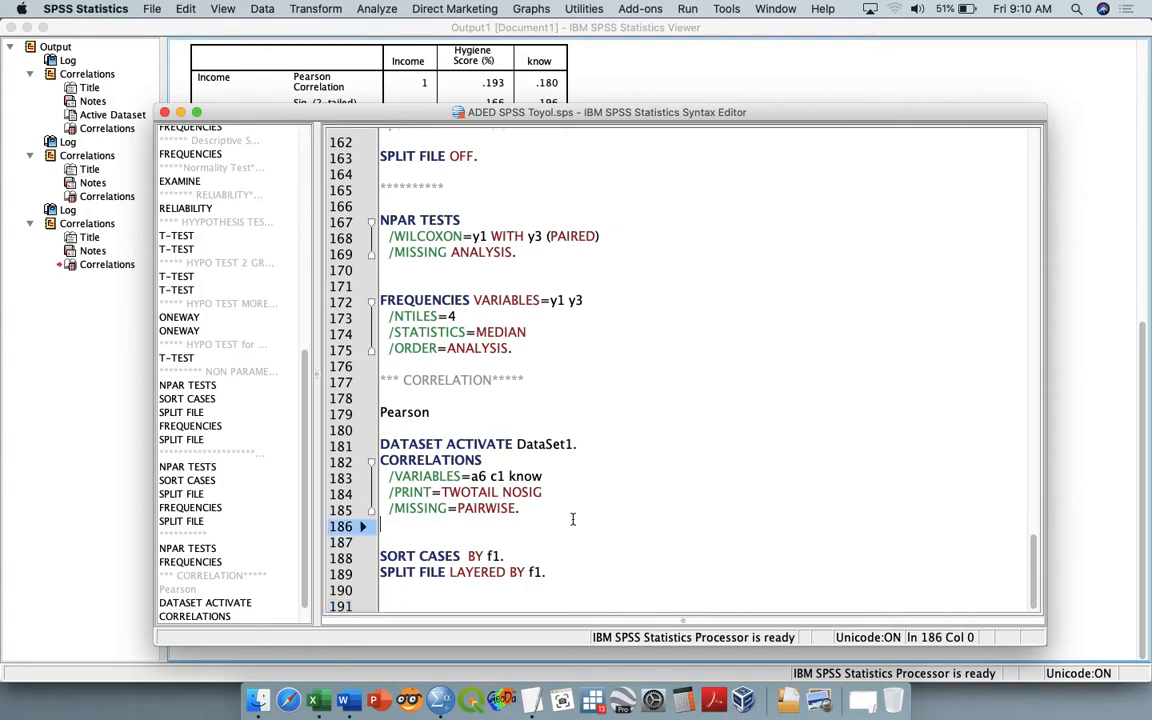
pyautogui.keyDown('shift'); pyautogui.click(386, 440); pyautogui.keyUp('shift')
pyautogui.press('Down')
pyautogui.press('Left')
pyautogui.press('Left')
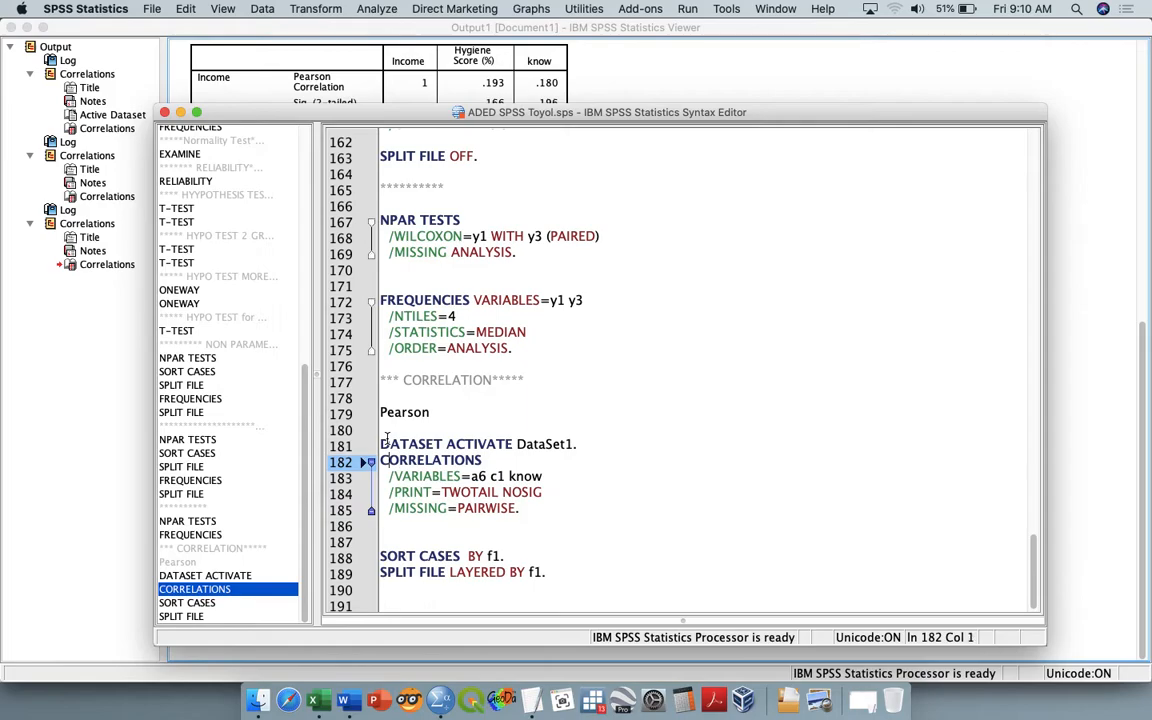
pyautogui.hotkey('shift', 'Down')
pyautogui.hotkey('shift', 'Down')
pyautogui.hotkey('shift', 'Down')
pyautogui.hotkey('shift', 'Down')
pyautogui.press('super+c')
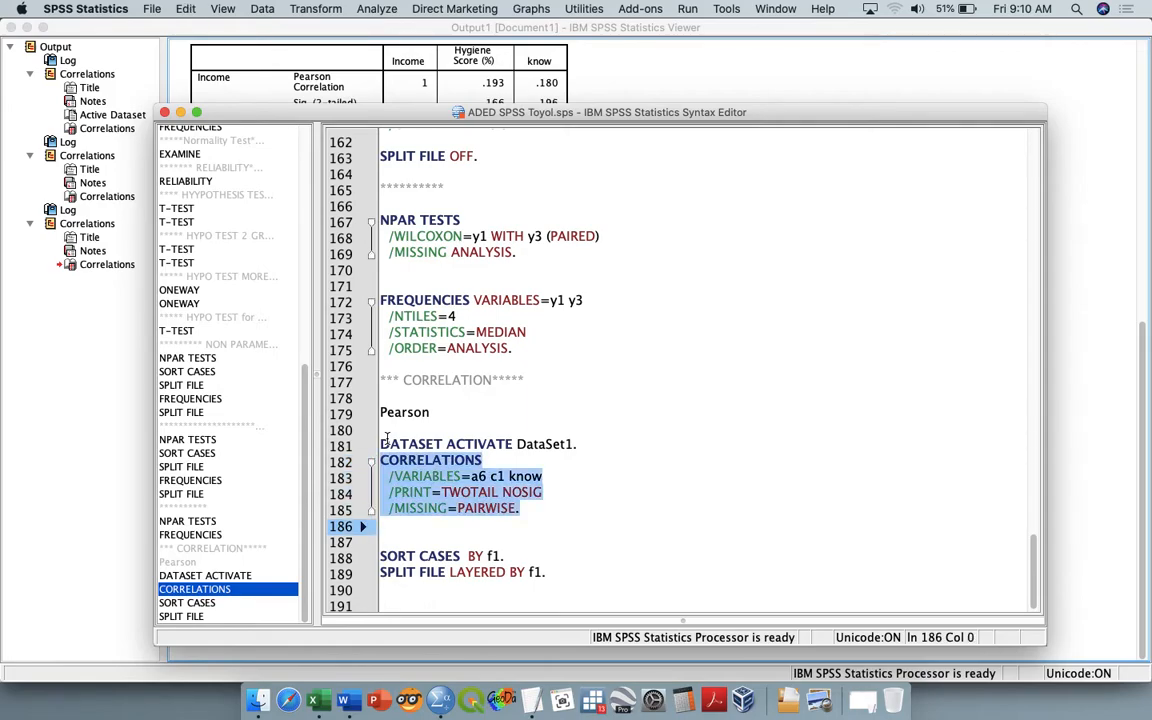
pyautogui.press('Down')
pyautogui.press('Down')
pyautogui.press('Down')
pyautogui.press('Down')
pyautogui.press('Return')
pyautogui.press('super+v')
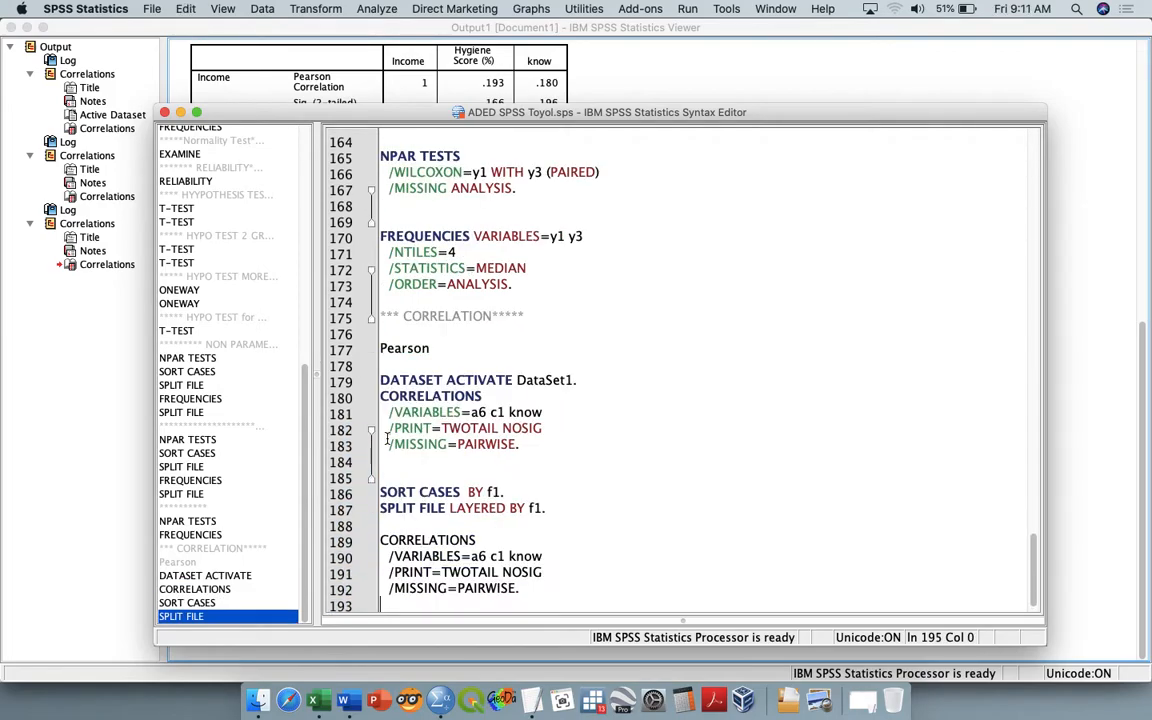
# Copy an earlier SPLIT FILE OFF command and paste it beneath the duplicated CORRELATIONS command
pyautogui.scroll(2, 548, 200)
pyautogui.scroll(3, 549, 200)
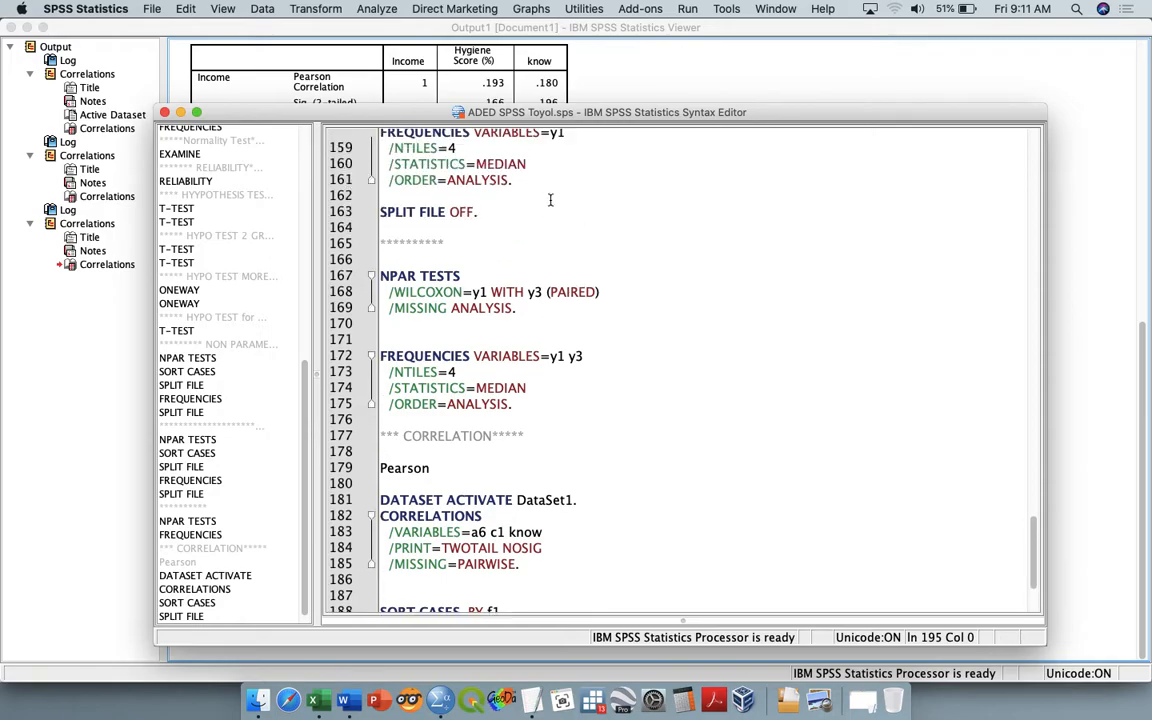
pyautogui.click(522, 232)
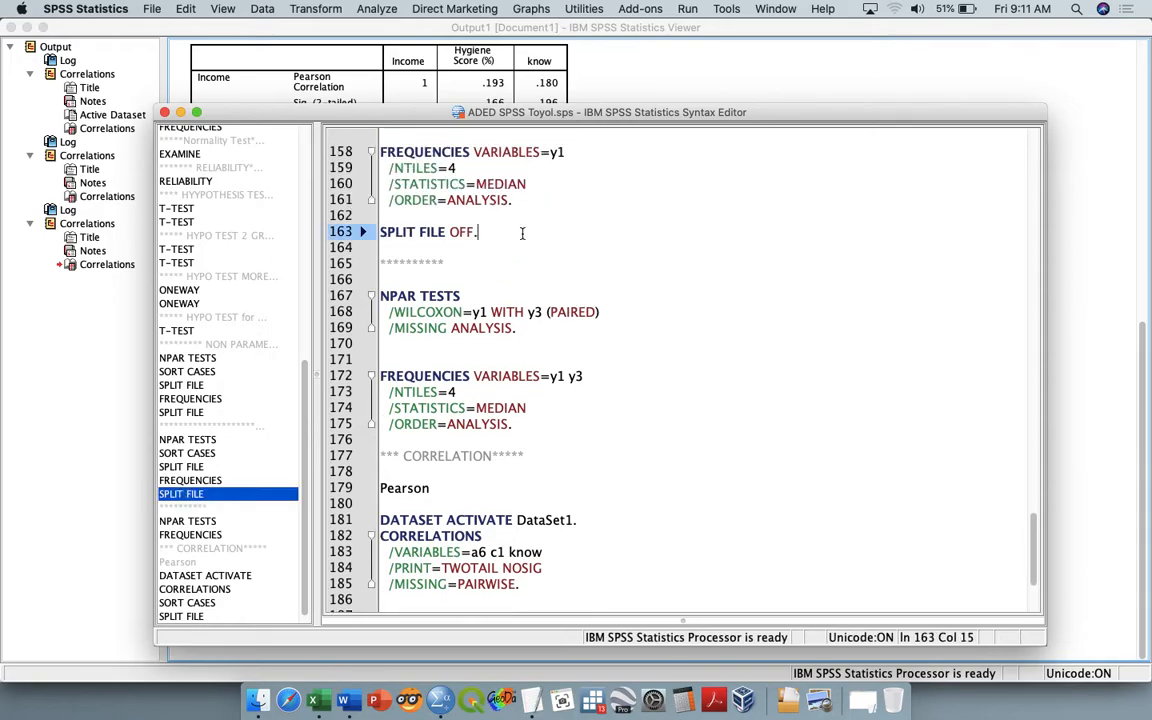
pyautogui.keyDown('shift'); pyautogui.click(386, 226); pyautogui.keyUp('shift')
pyautogui.press('super+c')
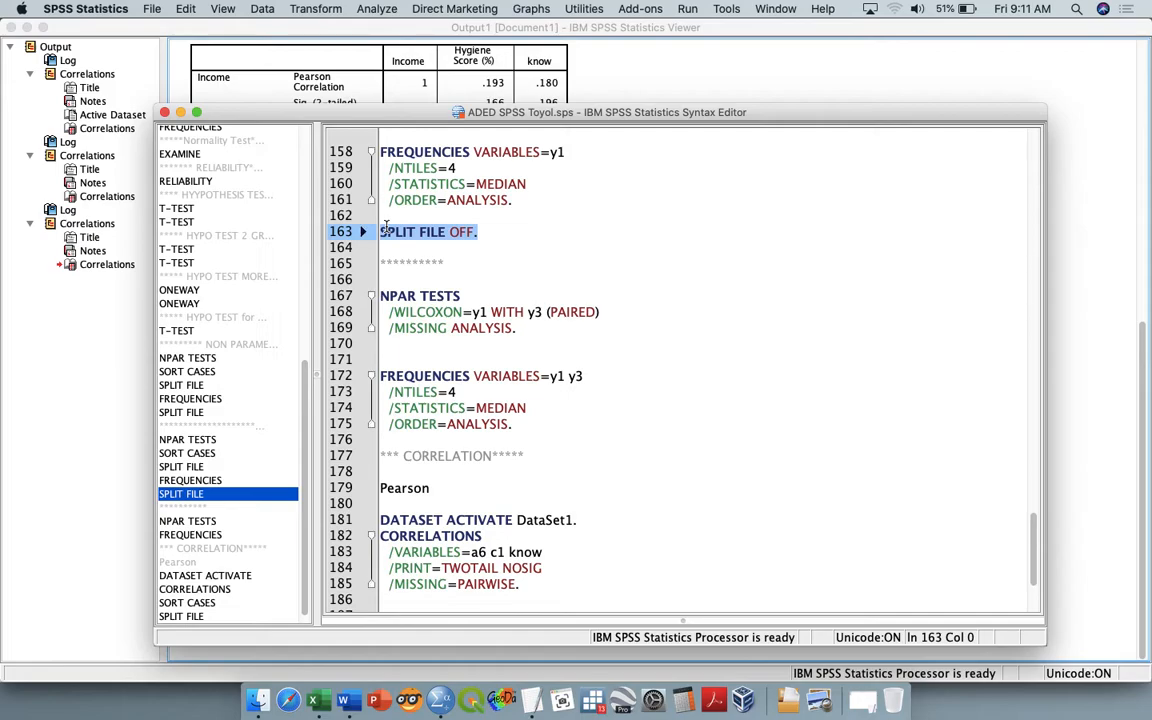
pyautogui.scroll(-5, 516, 540)
pyautogui.click(507, 583)
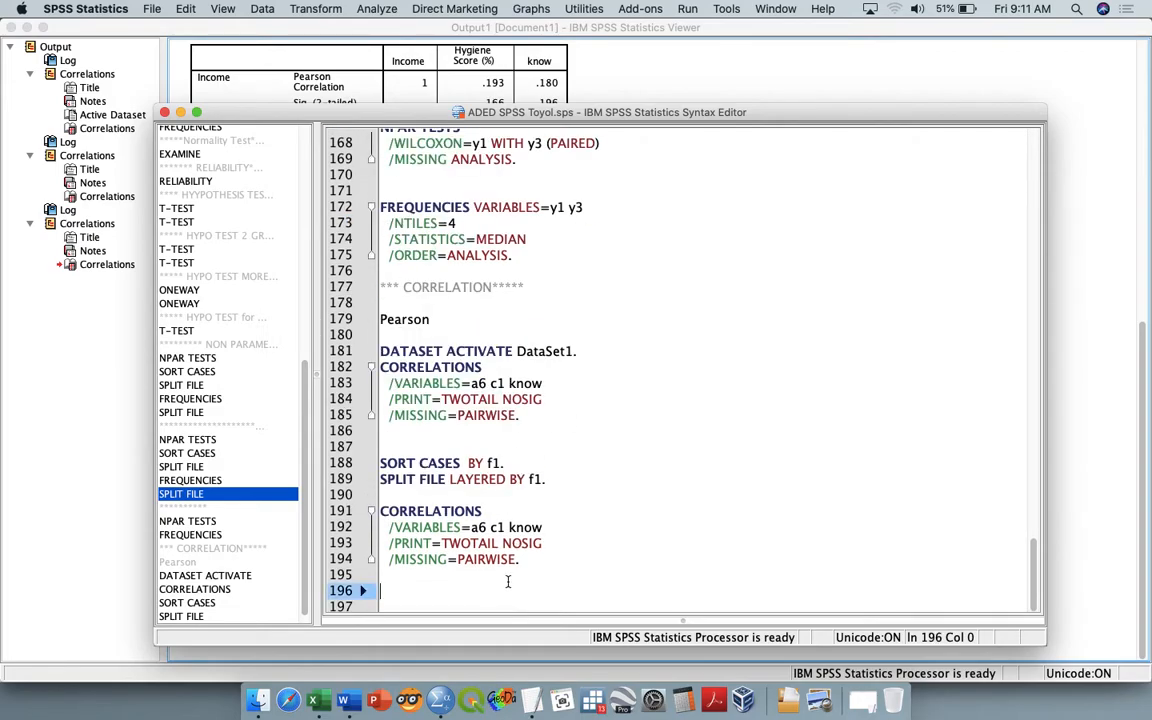
pyautogui.press('super+v')
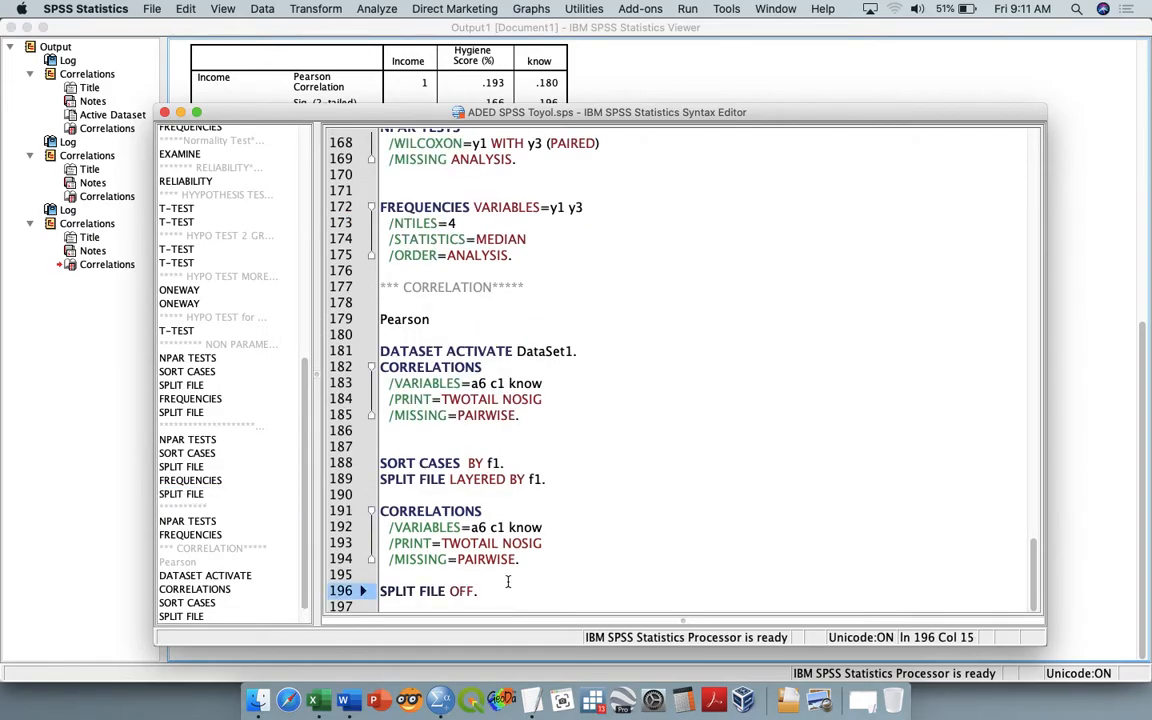
# Run the syntax block from SORT CASES BY f1 through SPLIT FILE OFF and examine the correlations by group
pyautogui.keyDown('shift'); pyautogui.click(405, 430); pyautogui.keyUp('shift')
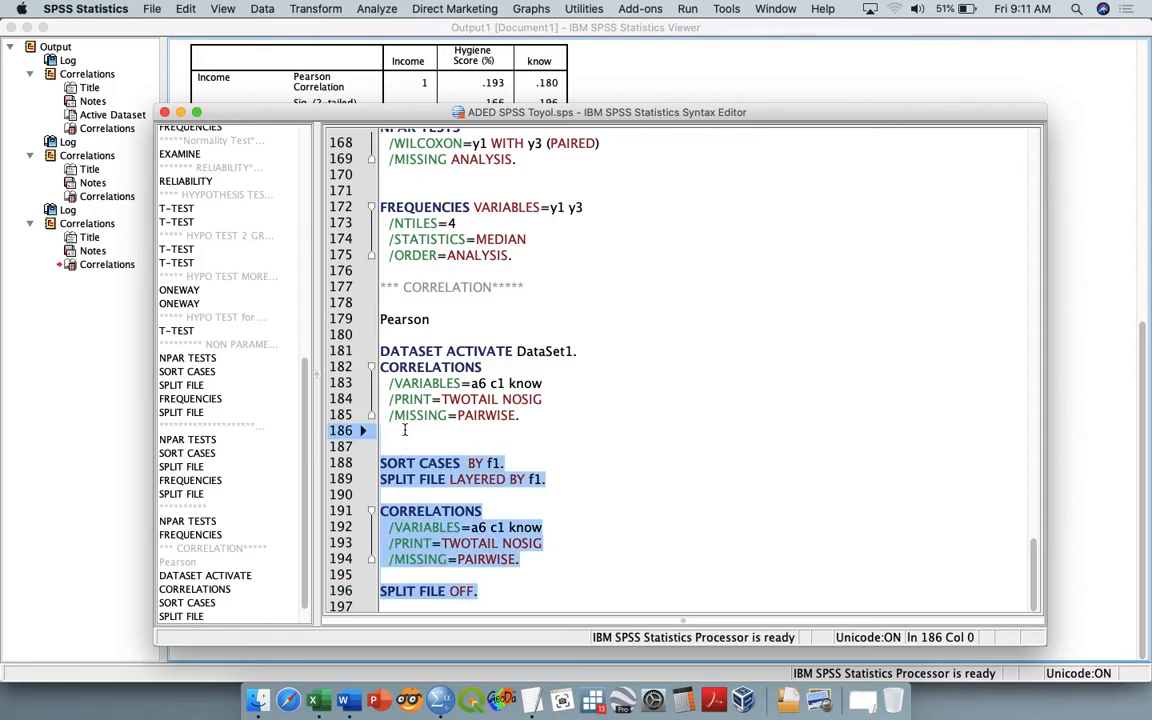
pyautogui.press('super+r')
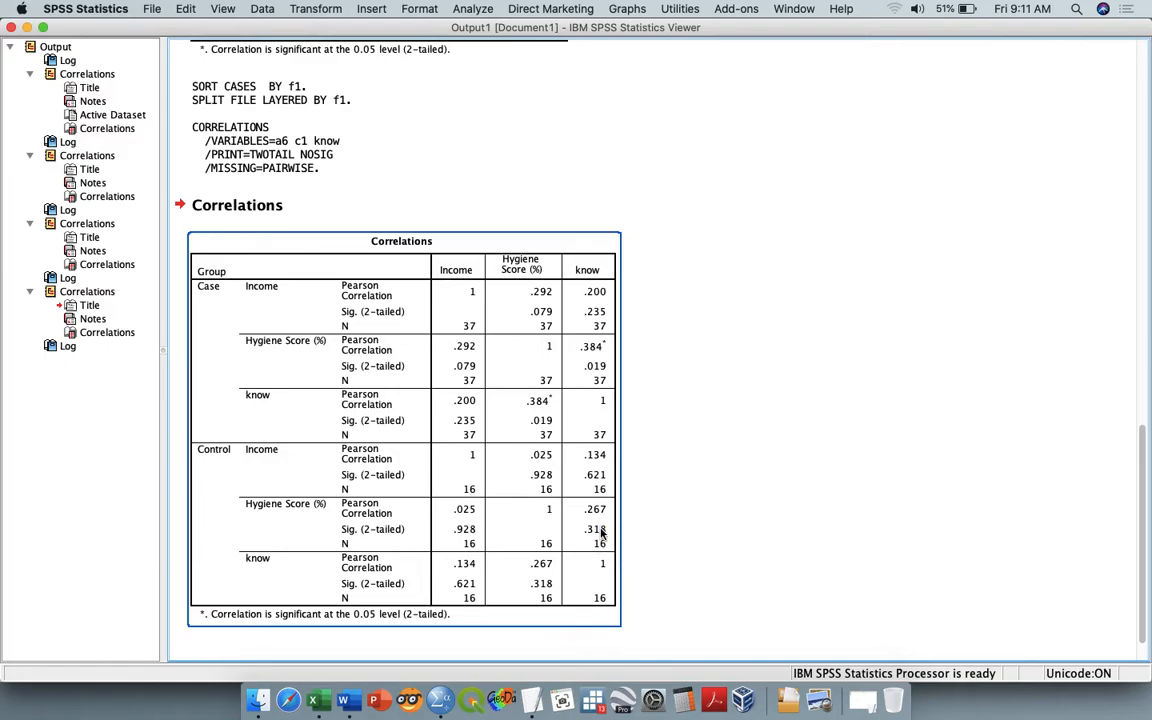
pyautogui.click(661, 373)
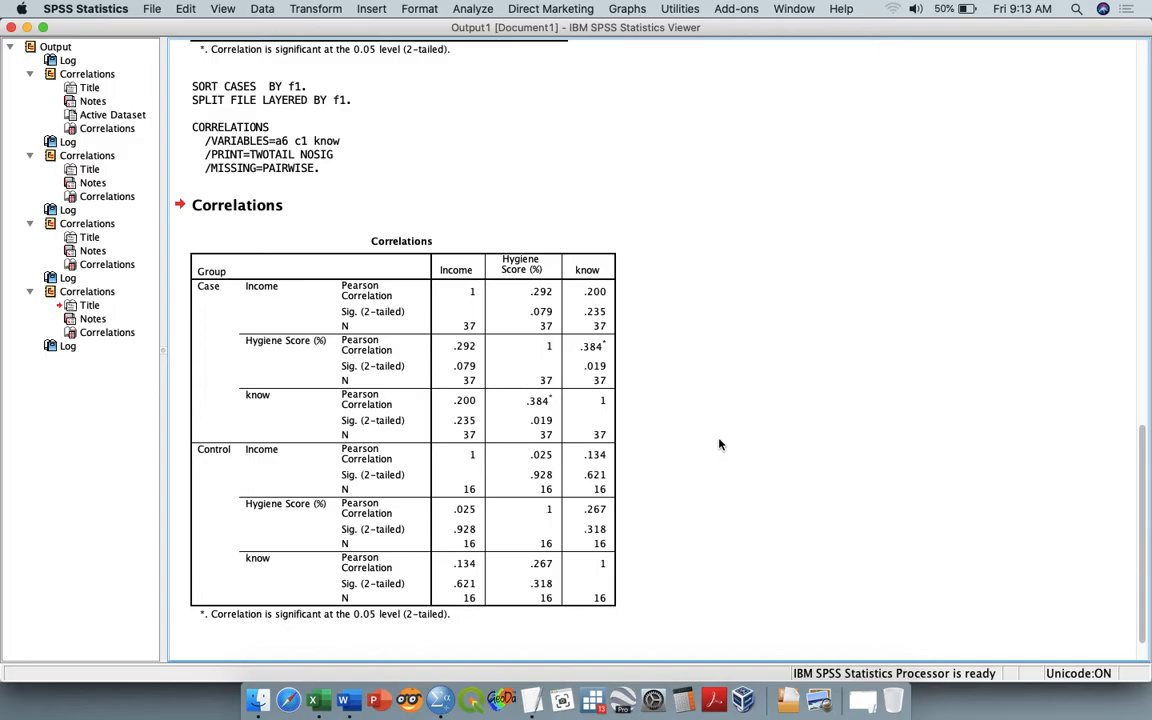
# Return to the syntax file and duplicate the block from SORT CASES BY f1 through SPLIT FILE OFF at the end
pyautogui.hotkey('ctrl', 'Up')
pyautogui.click(840, 336)
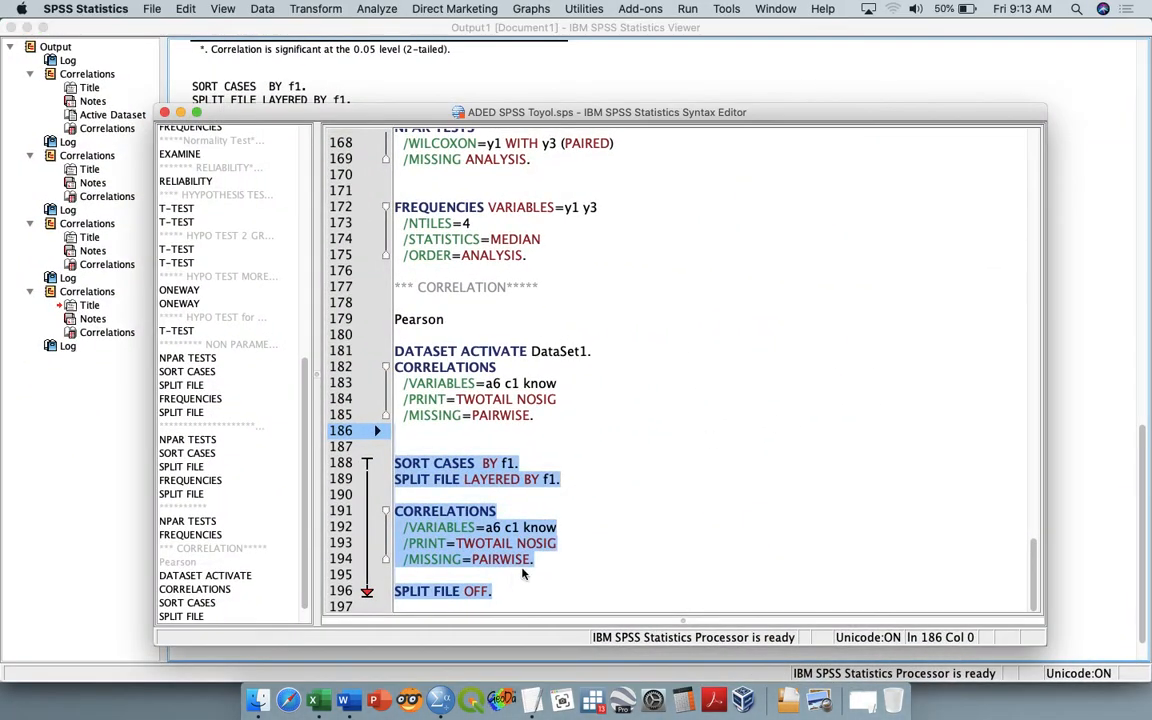
pyautogui.hotkey('ctrl', 'c')
pyautogui.click(514, 600)
pyautogui.press('Return')
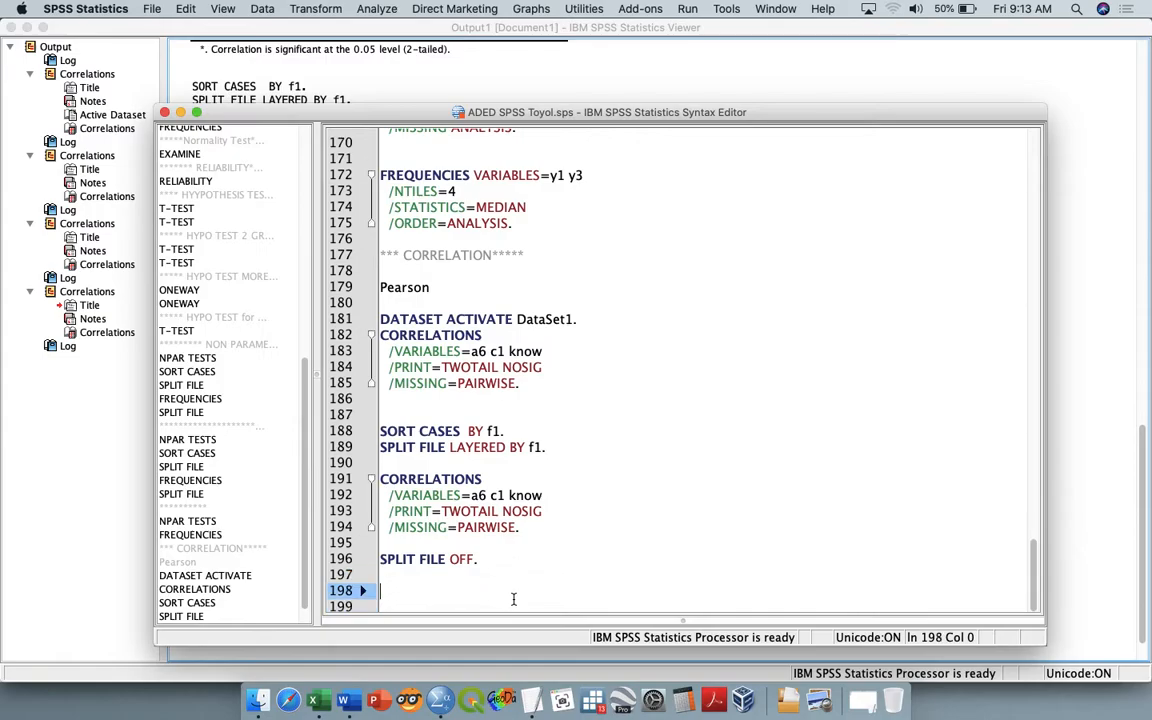
pyautogui.hotkey('ctrl', 'v')
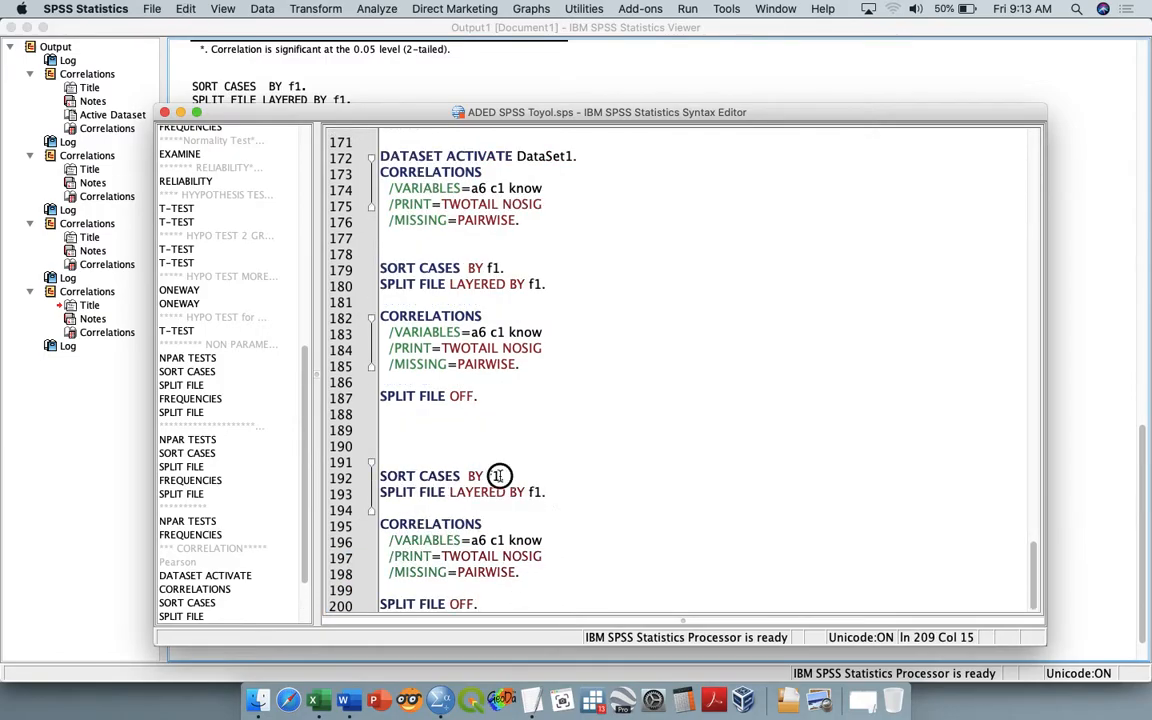
# Check the variable names in the data editor, and change the duplicated SORT CASES command to sort by a2
pyautogui.click(500, 476)
pyautogui.hotkey('ctrl', 'Up')
pyautogui.click(256, 341)
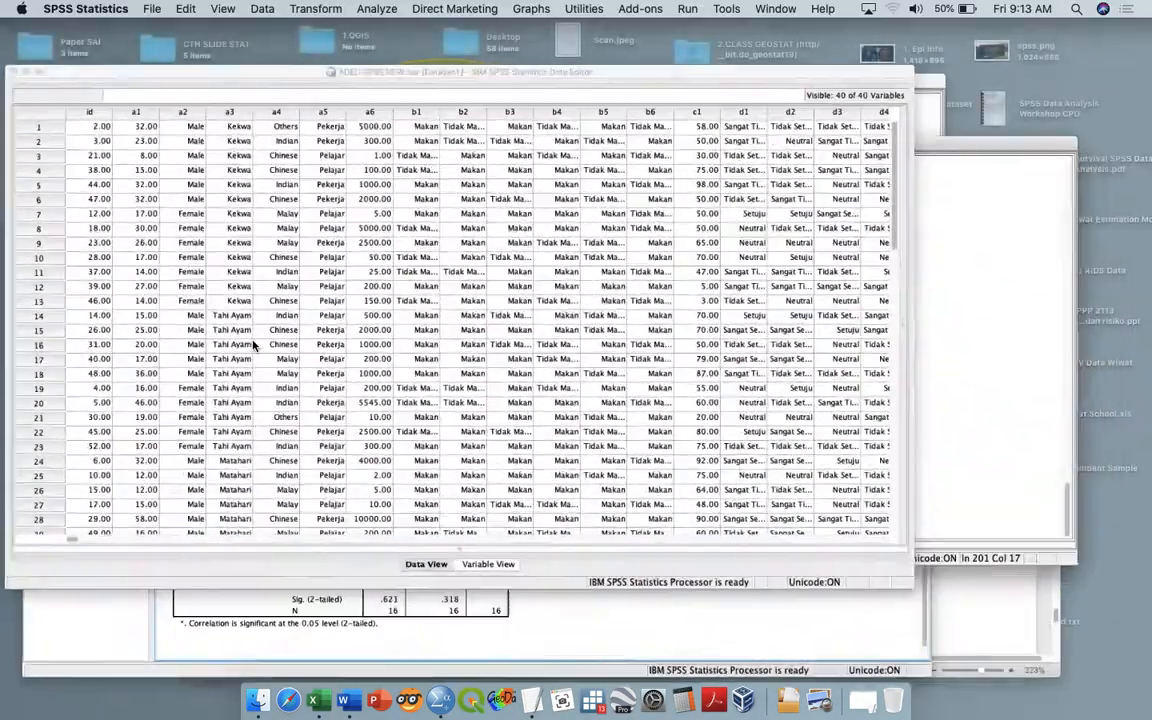
pyautogui.hotkey('ctrl', 'Up')
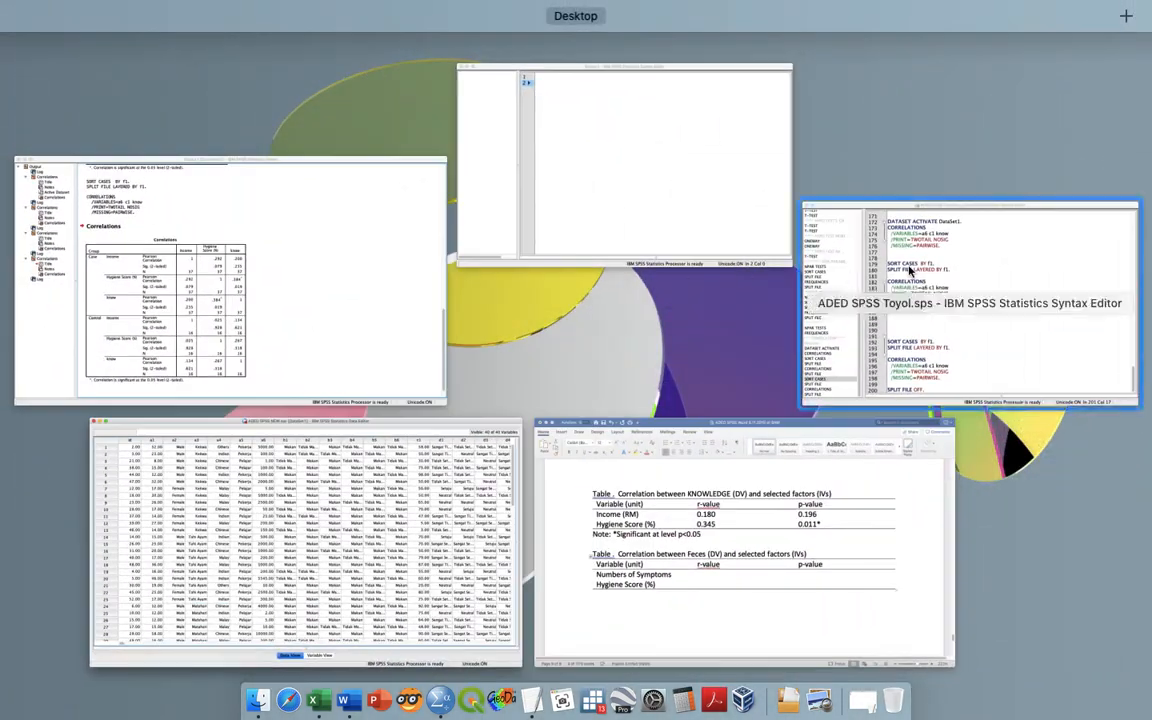
pyautogui.click(821, 246)
pyautogui.press('Left')
pyautogui.press('BackSpace')
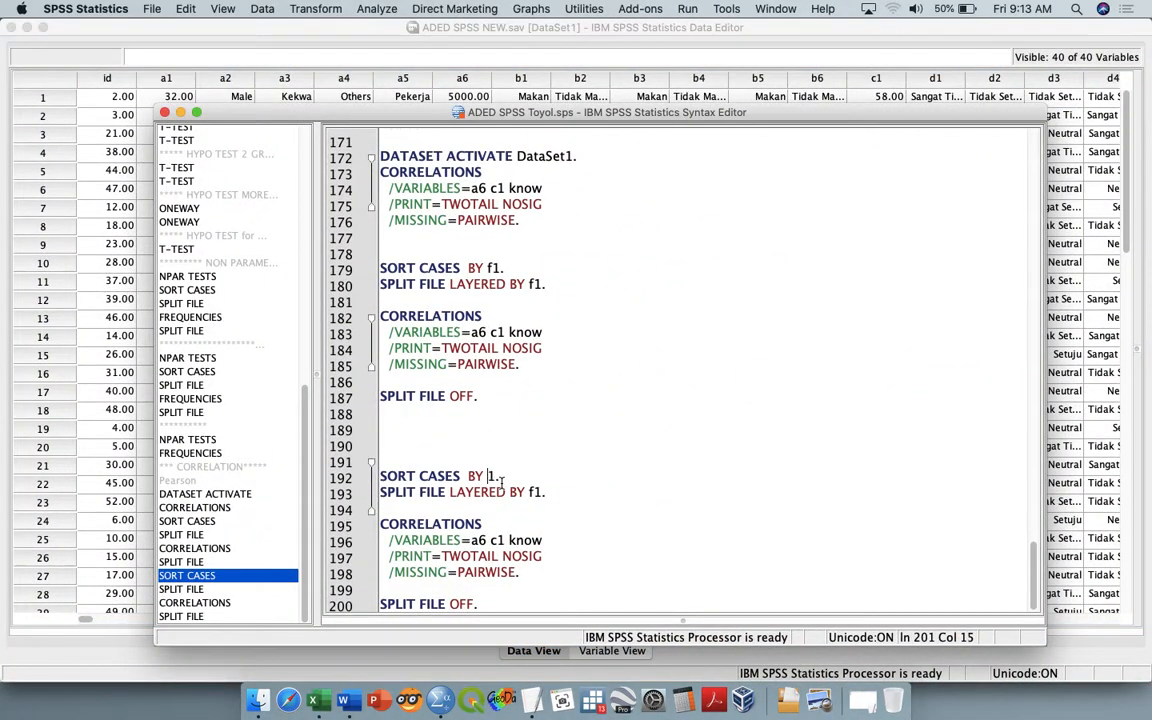
pyautogui.write('a')
pyautogui.press('Right')
pyautogui.press('BackSpace')
pyautogui.write('2')
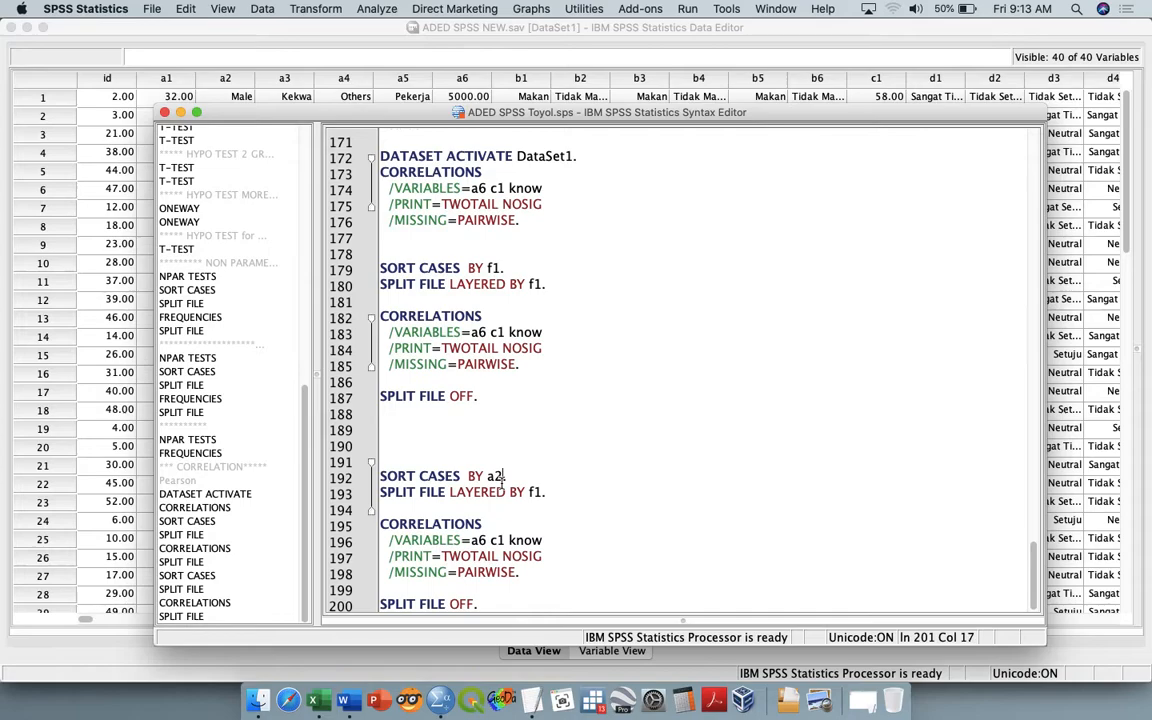
# Change the duplicated SPLIT FILE command to be layered by a2
pyautogui.press('Down')
pyautogui.press('Right')
pyautogui.press('Right')
pyautogui.press('Right')
pyautogui.press('Right')
pyautogui.press('Right')
pyautogui.press('BackSpace')
pyautogui.write('a')
pyautogui.press('Right')
pyautogui.press('BackSpace')
pyautogui.write('2')
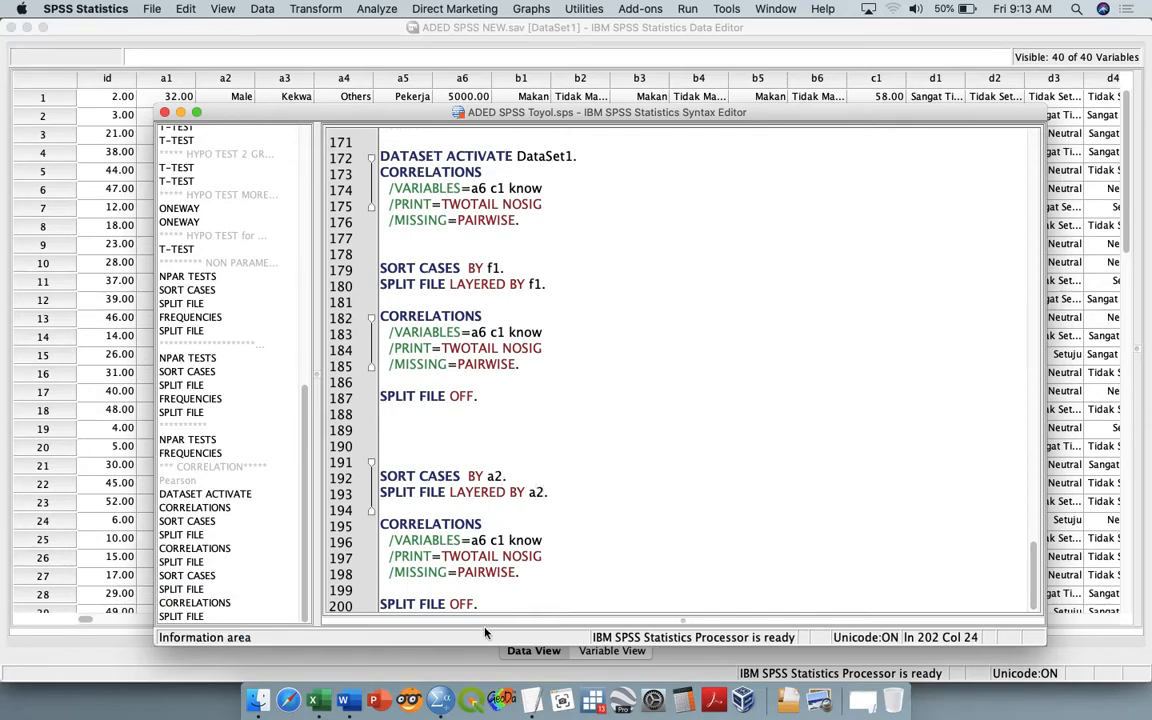
# Run the syntax block from SORT CASES BY a2 through SPLIT FILE OFF and examine the correlations by gender
pyautogui.click(522, 607)
pyautogui.moveTo(522, 607); pyautogui.dragTo(385, 446)
pyautogui.press('super+r')
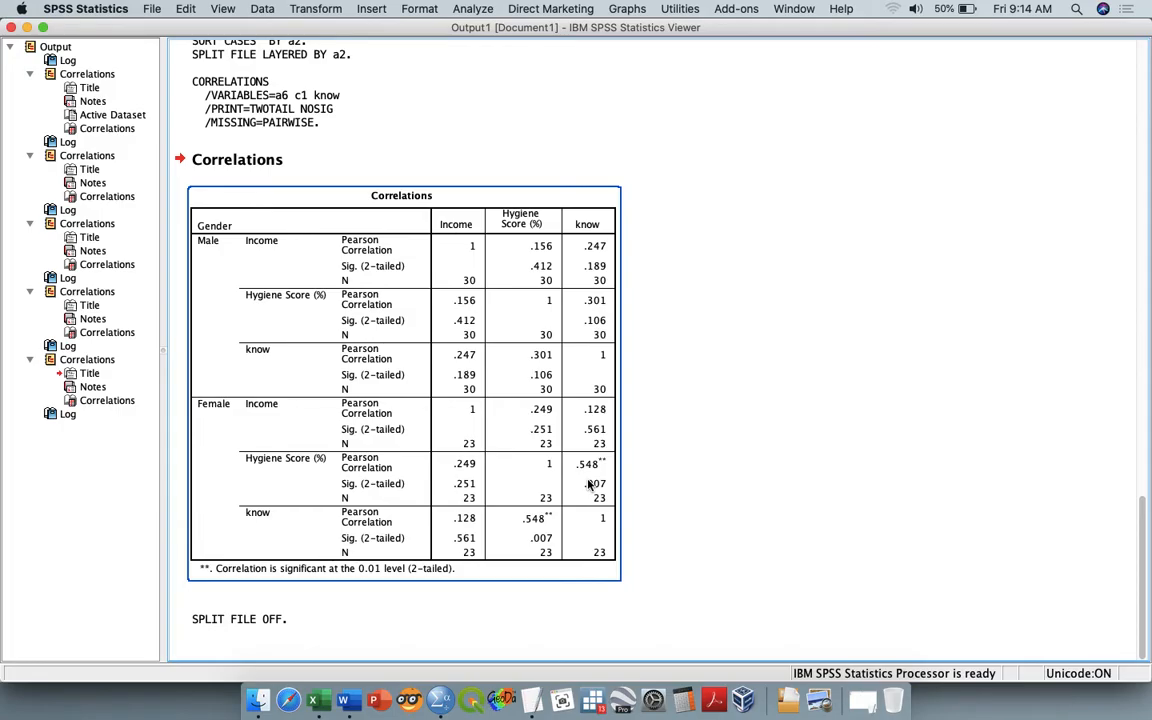
# Return to the syntax file and add f1 after a2 in the last block's SORT CASES and SPLIT FILE commands
pyautogui.hotkey('ctrl', 'Up')
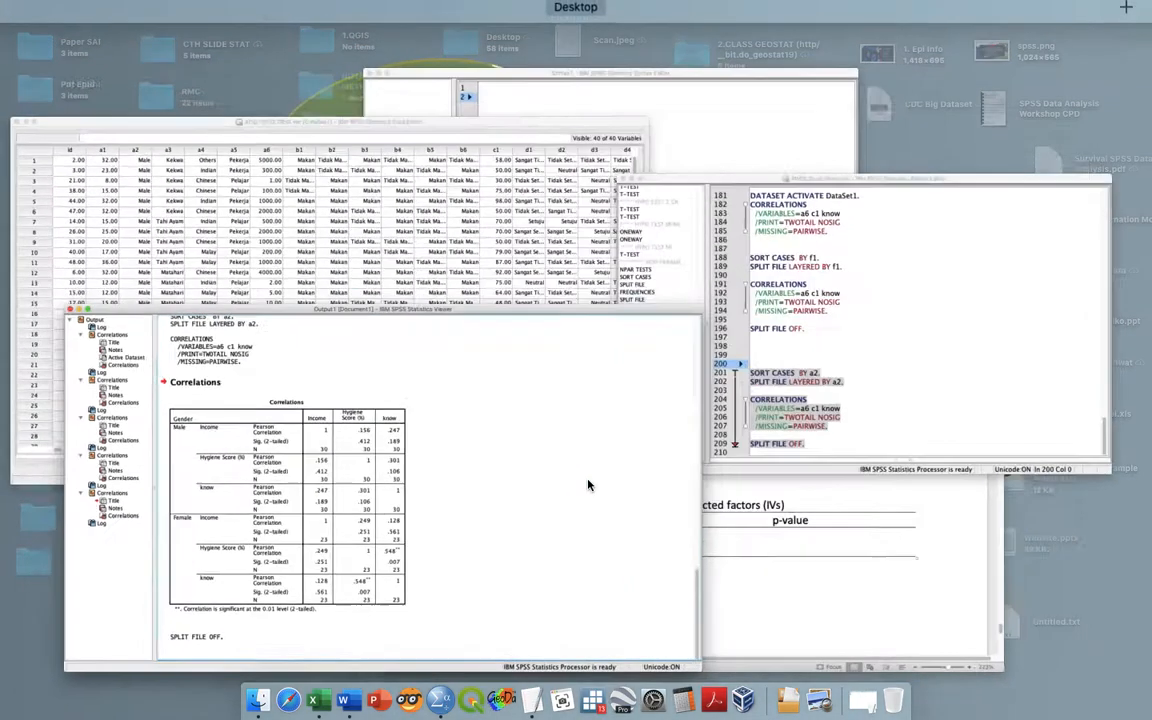
pyautogui.click(880, 380)
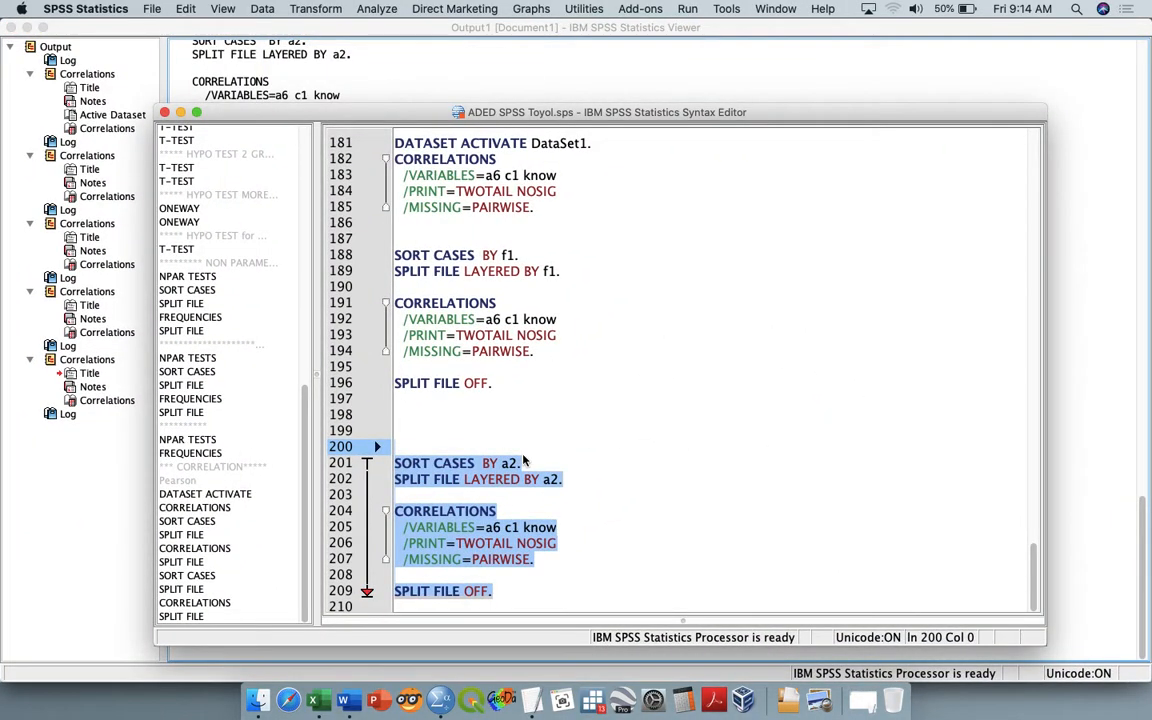
pyautogui.click(519, 462)
pyautogui.write('f1')
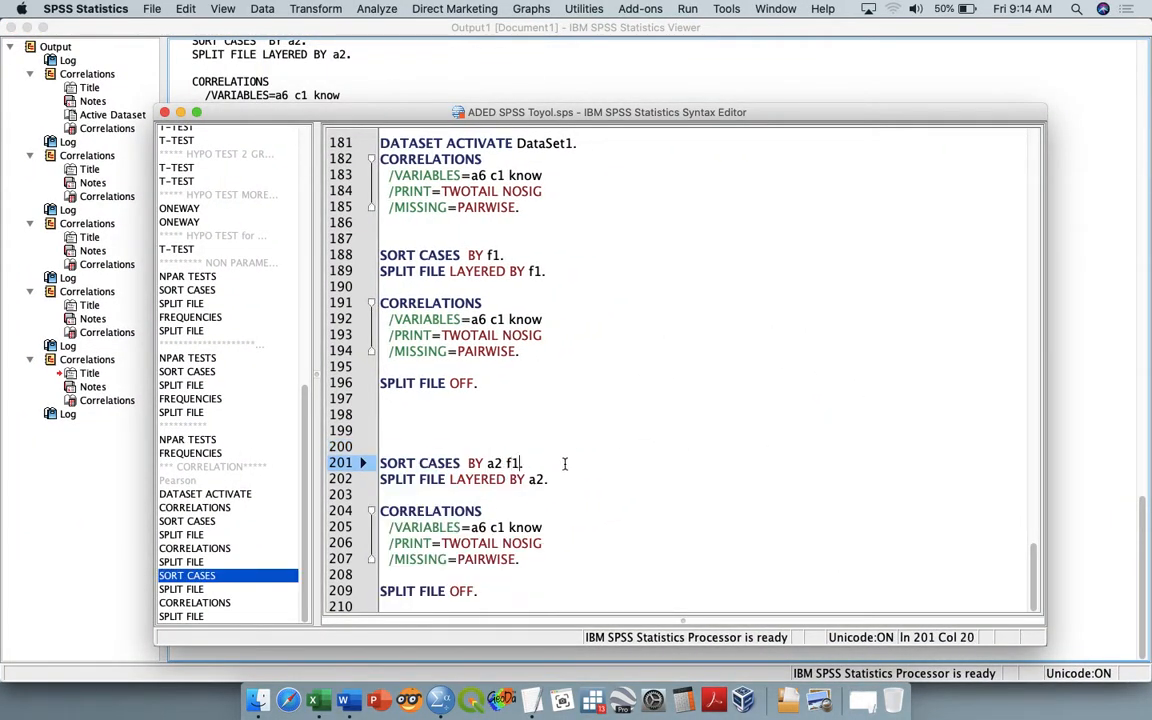
pyautogui.press('Down')
pyautogui.press('Right')
pyautogui.press('Right')
pyautogui.press('Right')
pyautogui.write('f1')
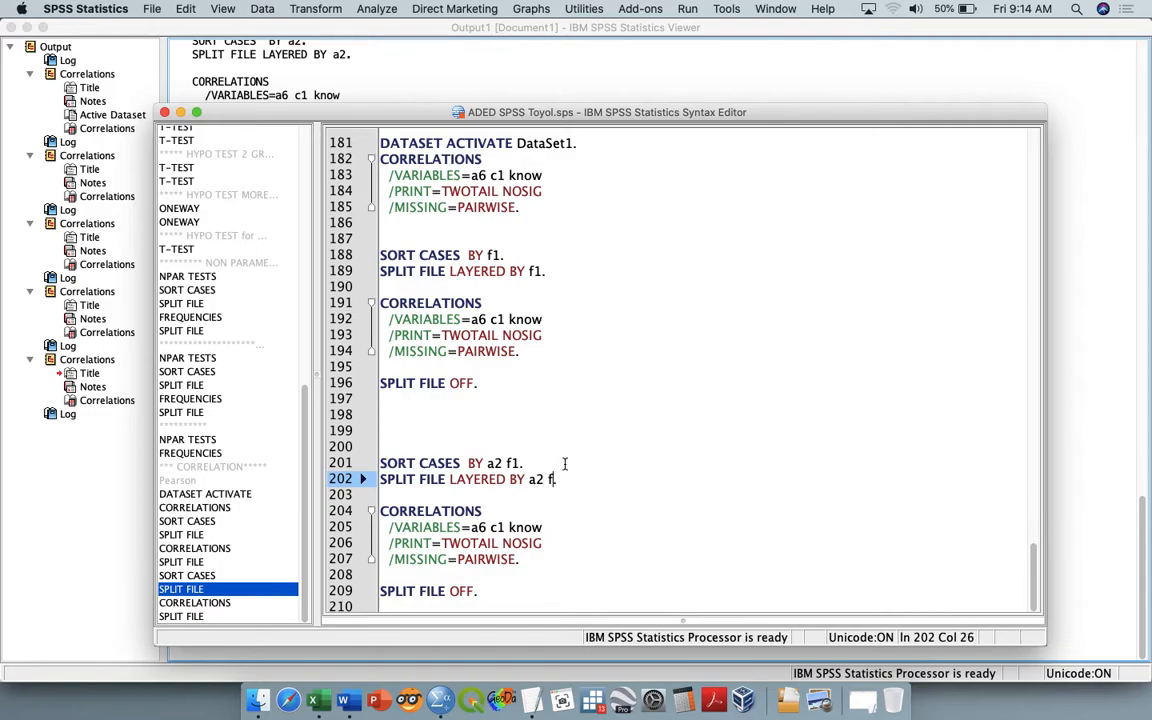
# Run the syntax block from SORT CASES BY a2 f1 through SPLIT FILE OFF and examine the correlations by gender and group
pyautogui.click(514, 600)
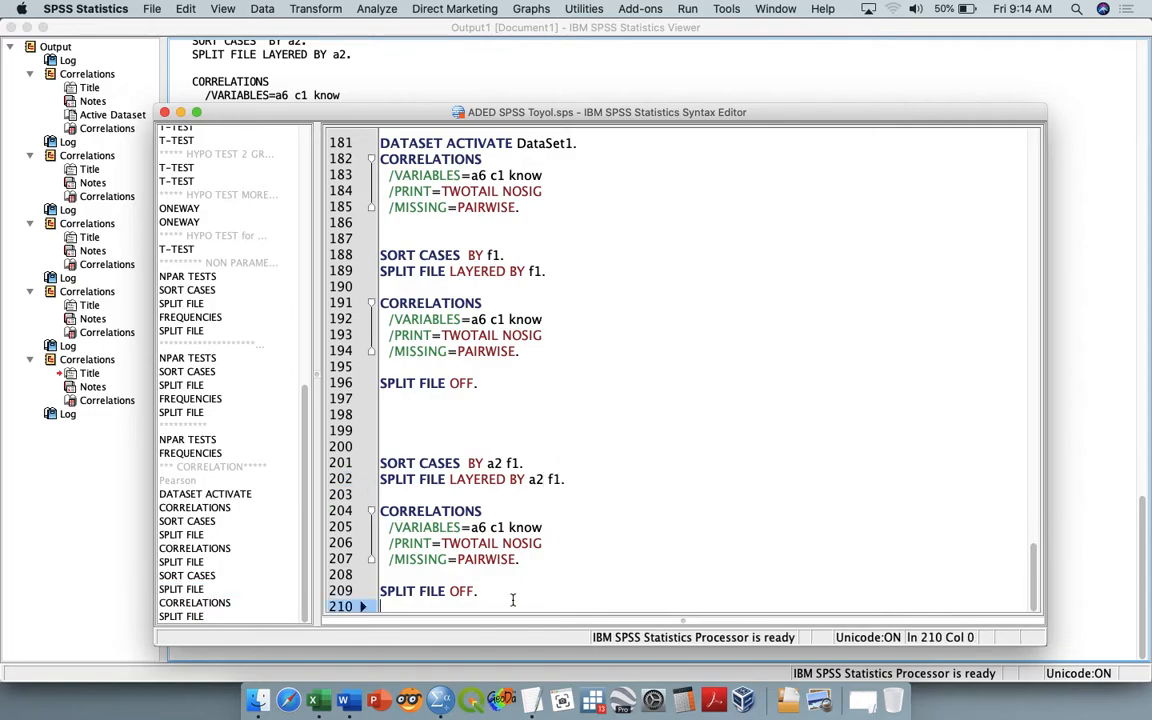
pyautogui.keyDown('shift'); pyautogui.click(380, 447); pyautogui.keyUp('shift')
pyautogui.press('super+r')
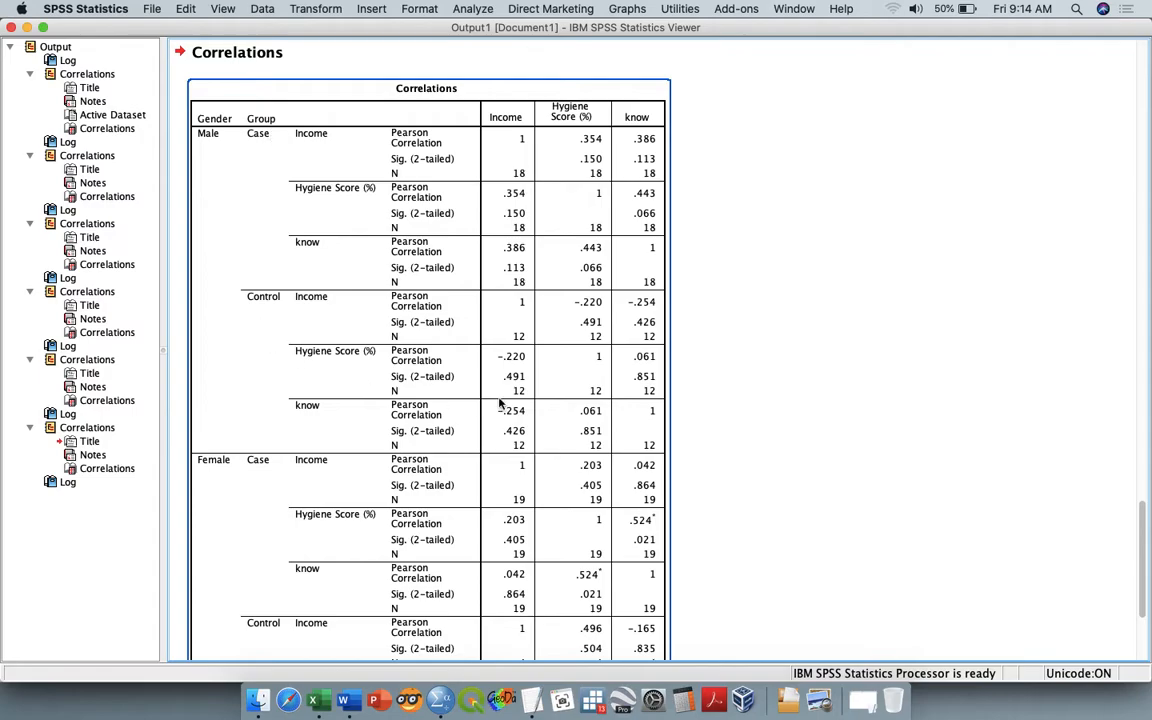
pyautogui.scroll(-5, 559, 393)
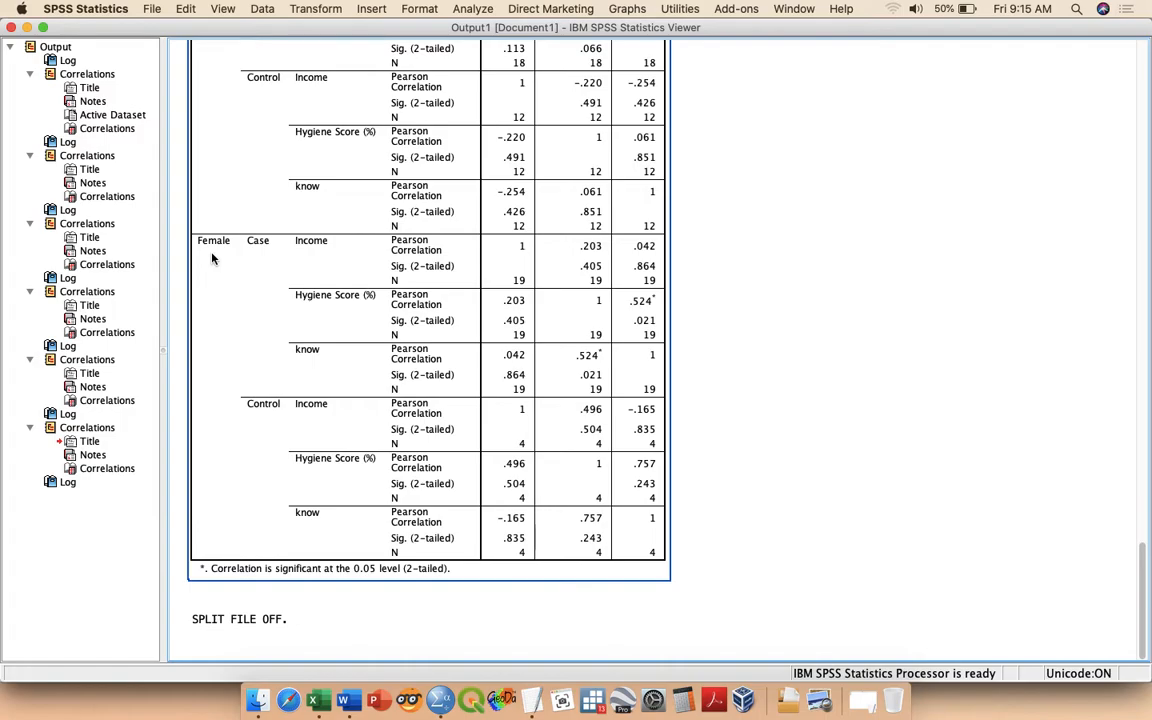
# Set the output aside, start an Independent-Samples T Test and add know as the test variable
pyautogui.click(27, 28)
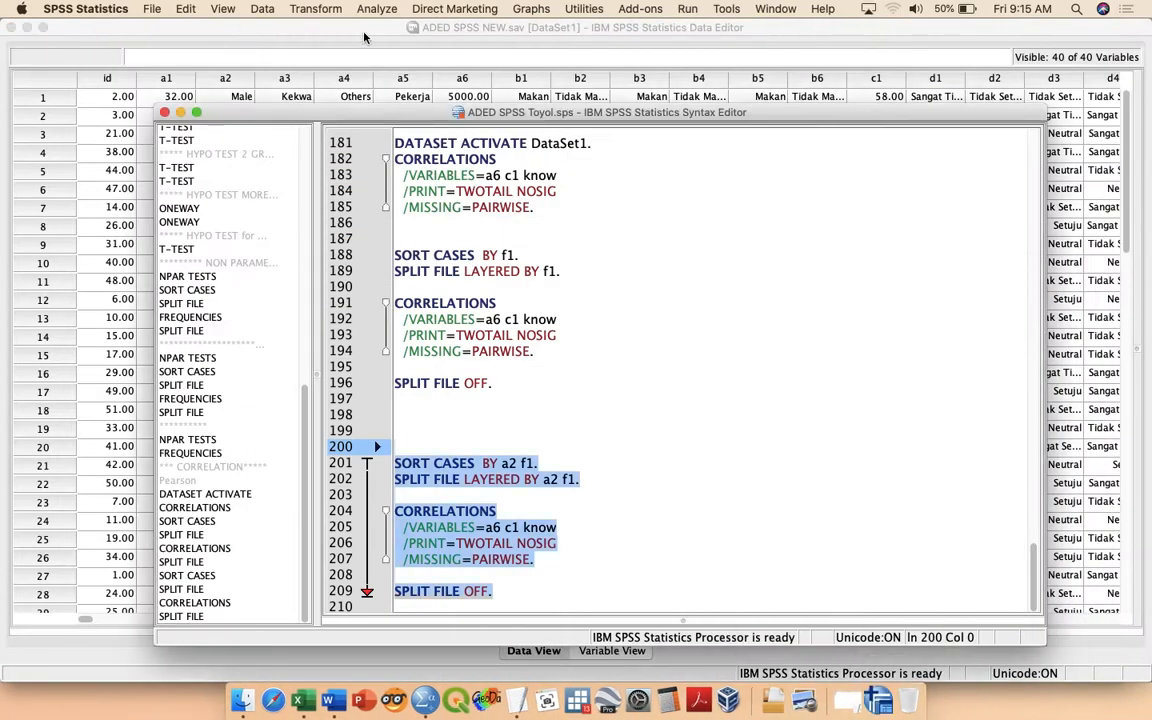
pyautogui.click(376, 8)
pyautogui.moveTo(449, 48)
pyautogui.moveTo(446, 72)
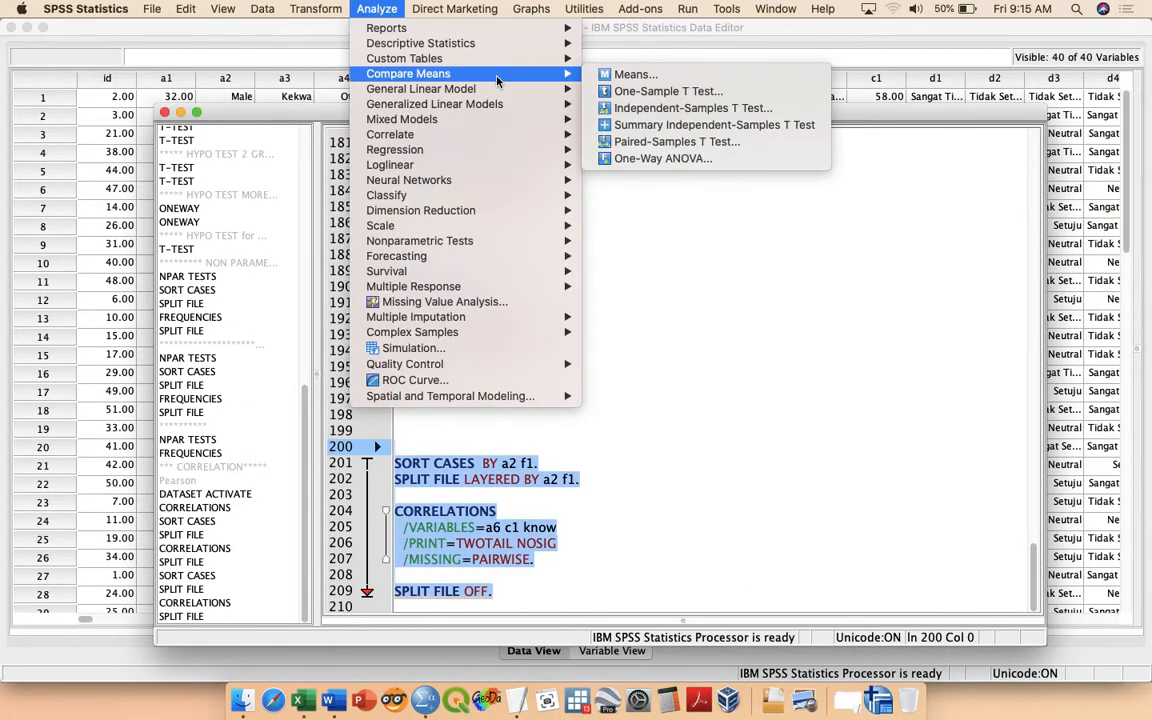
pyautogui.click(643, 110)
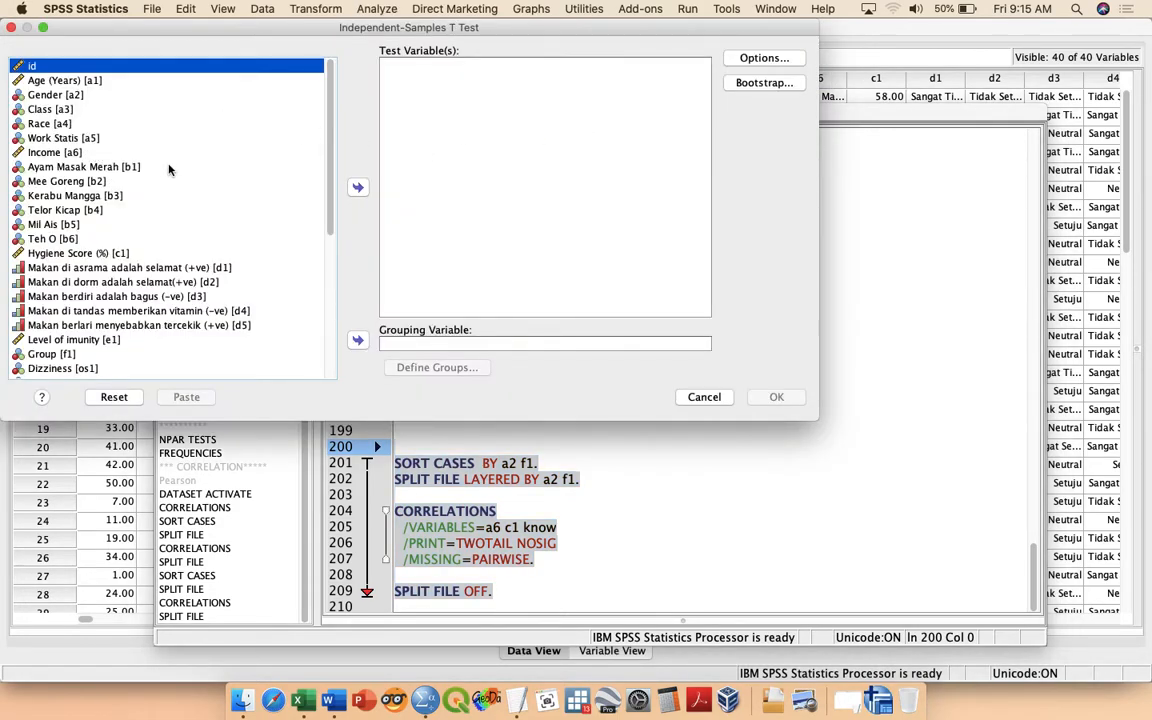
pyautogui.scroll(-5, 160, 240)
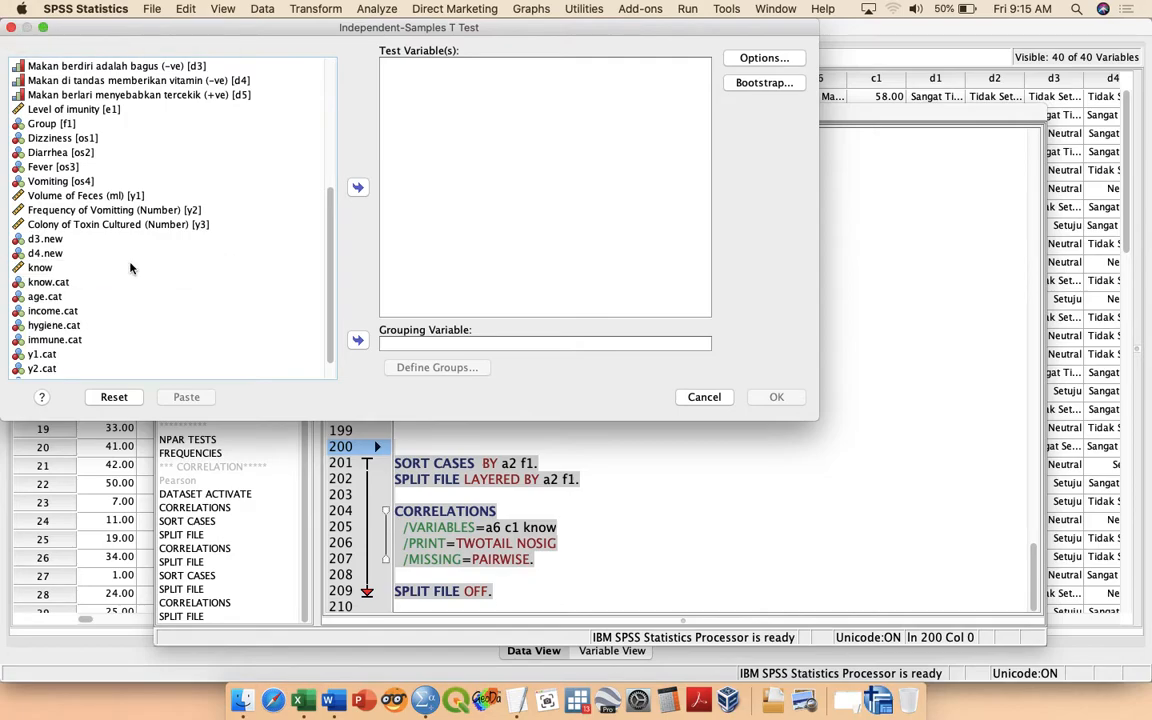
pyautogui.click(130, 267)
pyautogui.click(357, 187)
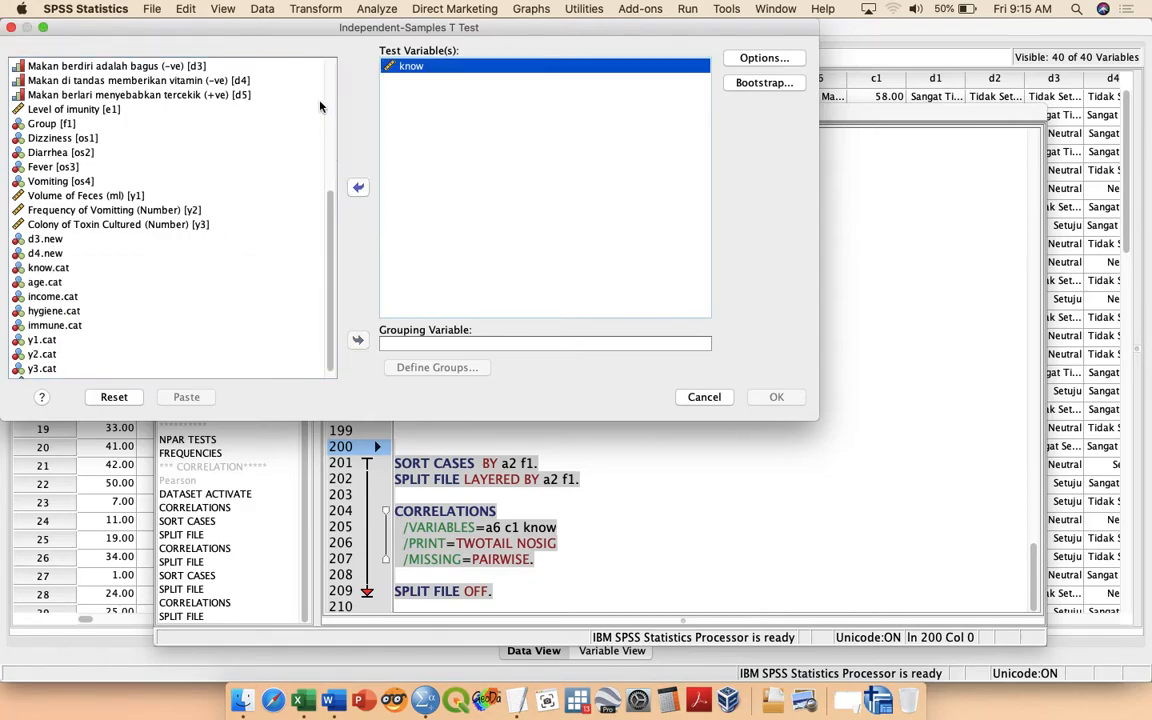
# Set Gender (a2) as the grouping variable with groups 1 and 2, then run the t-test and examine the independent samples results
pyautogui.scroll(5, 326, 91)
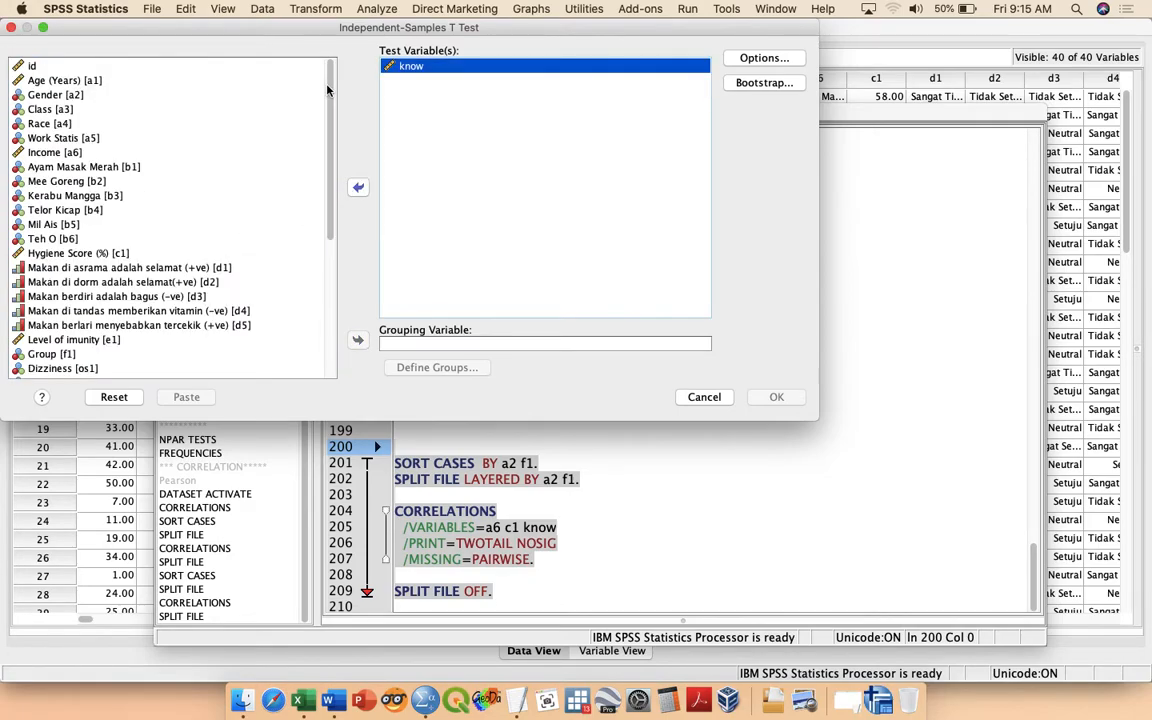
pyautogui.click(121, 96)
pyautogui.click(357, 340)
pyautogui.click(419, 372)
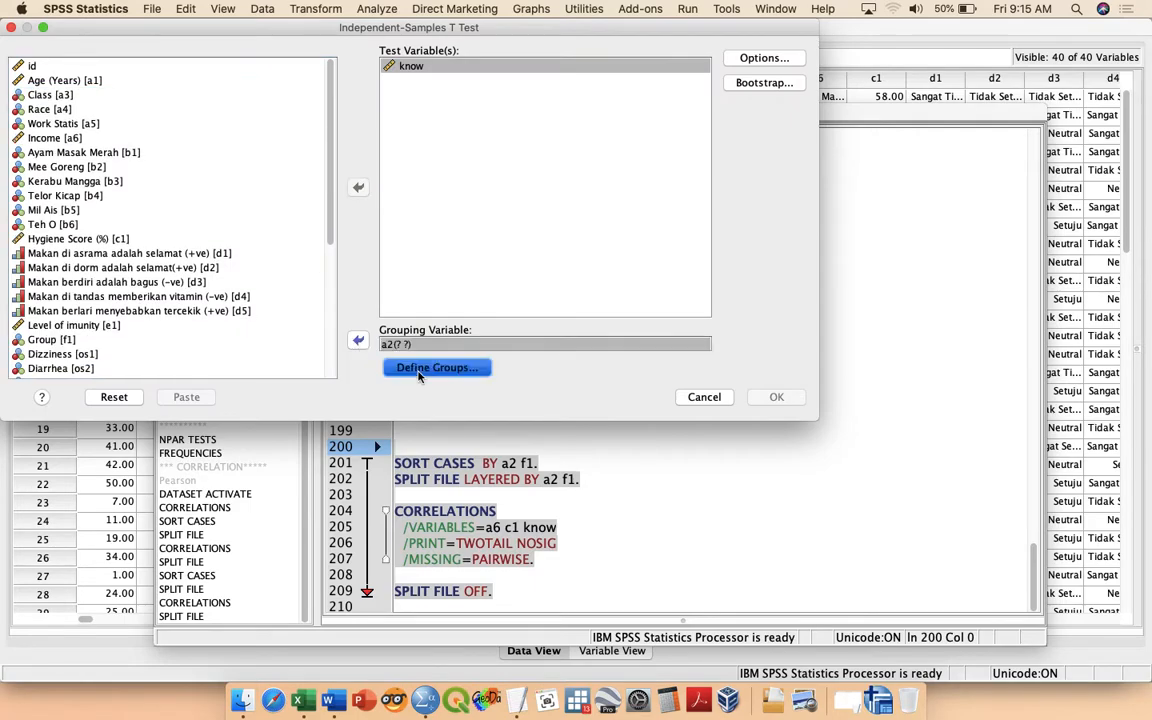
pyautogui.write('1')
pyautogui.click(562, 339)
pyautogui.write('2')
pyautogui.press('Return')
pyautogui.click(766, 397)
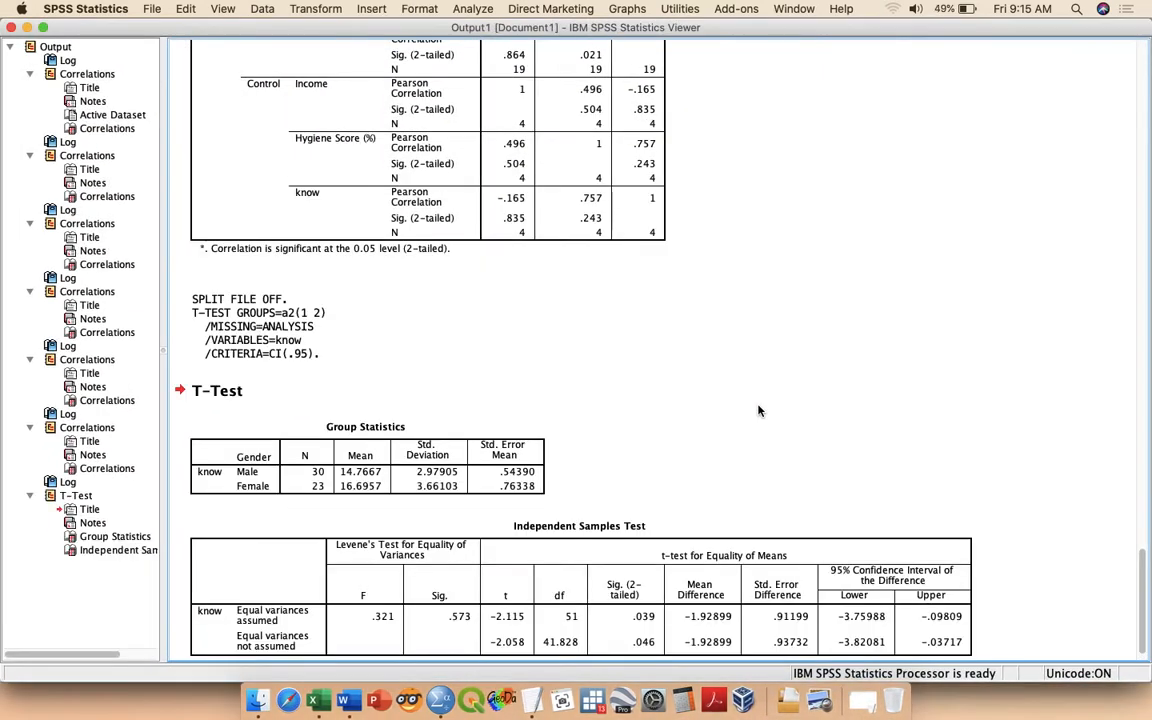
pyautogui.click(641, 600)
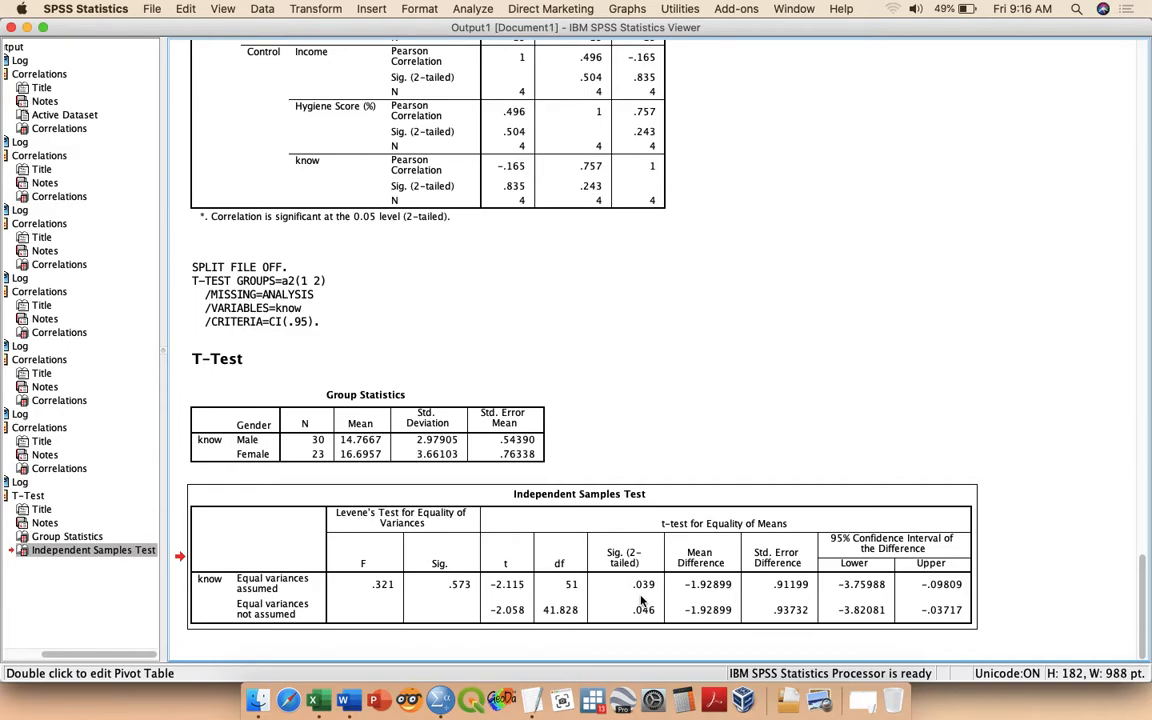
# Reopen the Independent-Samples T Test and replace the grouping variable with Group (f1), keeping know as the test variable
pyautogui.click(472, 10)
pyautogui.moveTo(588, 74)
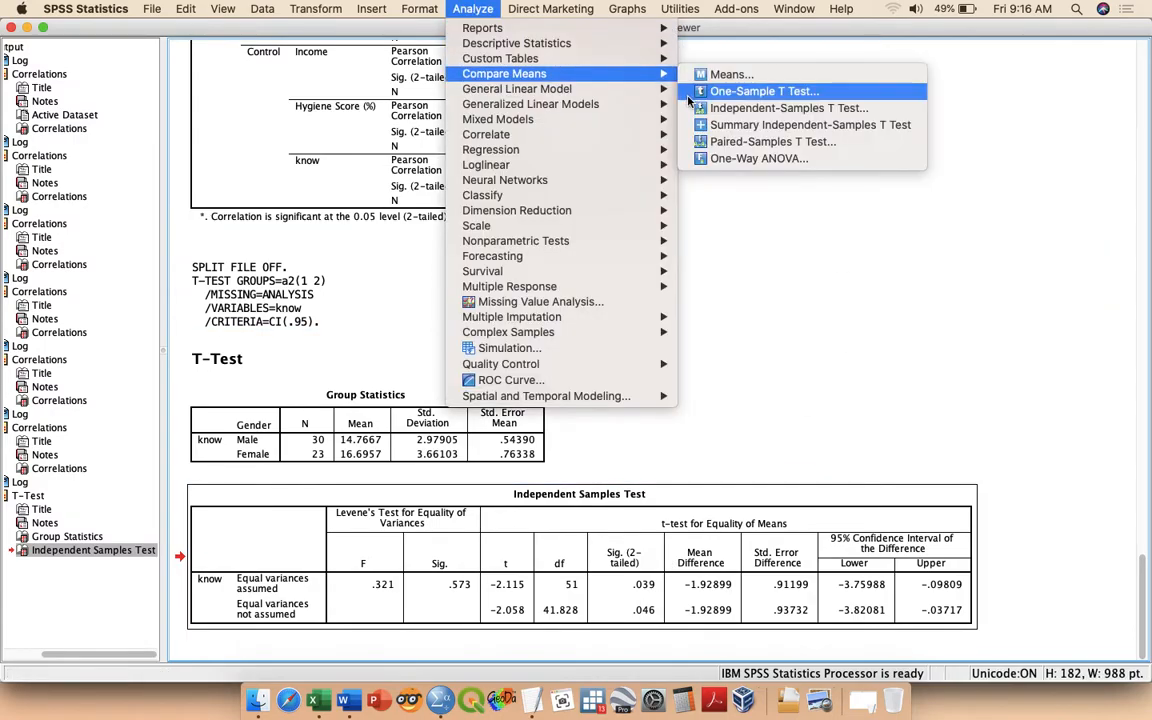
pyautogui.click(760, 108)
pyautogui.click(447, 344)
pyautogui.click(357, 340)
pyautogui.scroll(-5, 186, 295)
pyautogui.click(100, 150)
pyautogui.click(100, 150)
pyautogui.click(357, 340)
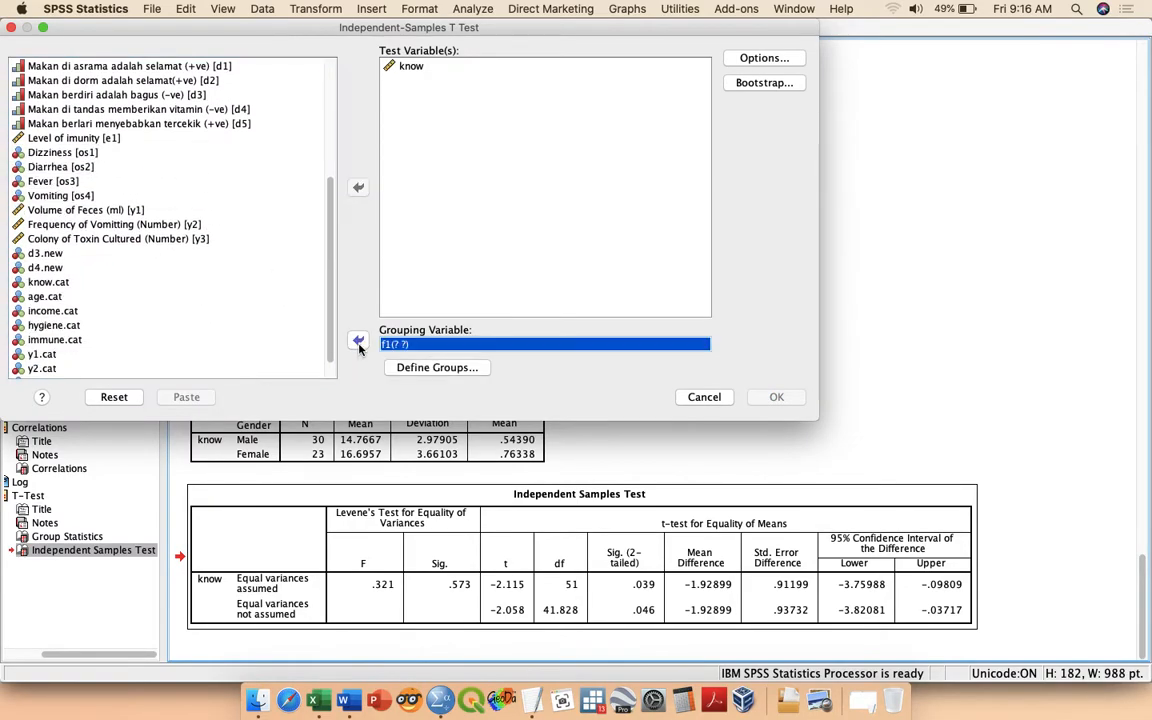
# Define the f1 groups as 1 and 2, run the t-test on know and examine the case and control comparison
pyautogui.click(437, 367)
pyautogui.click(658, 391)
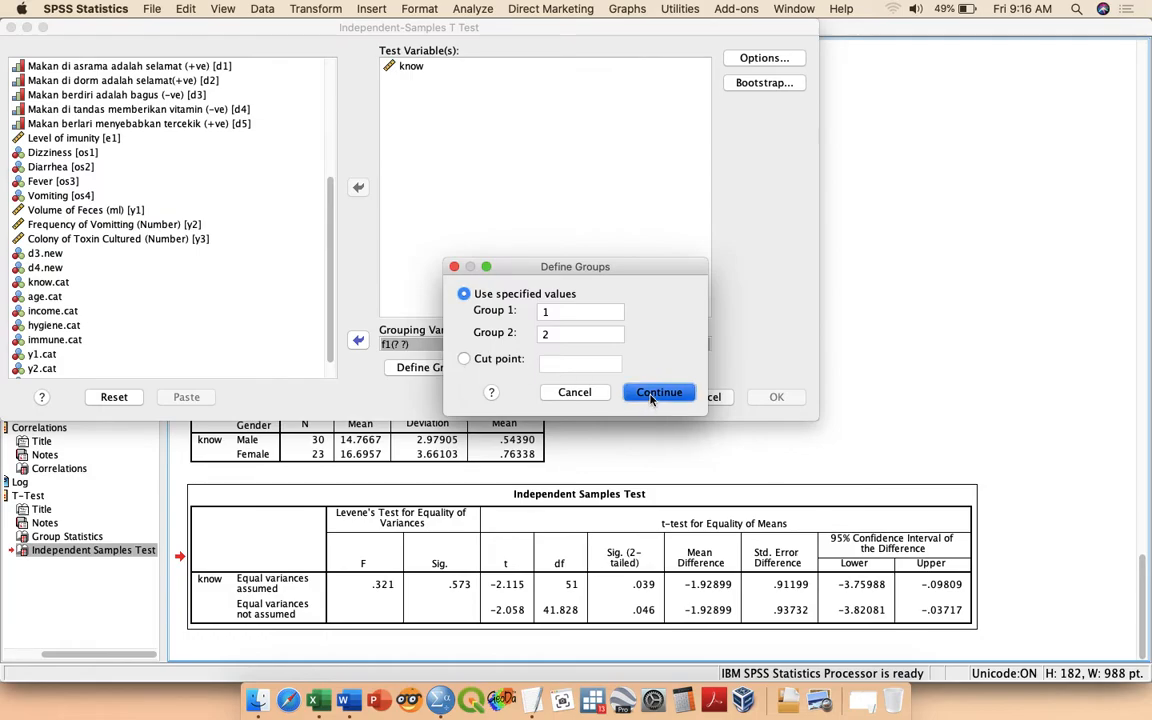
pyautogui.click(772, 397)
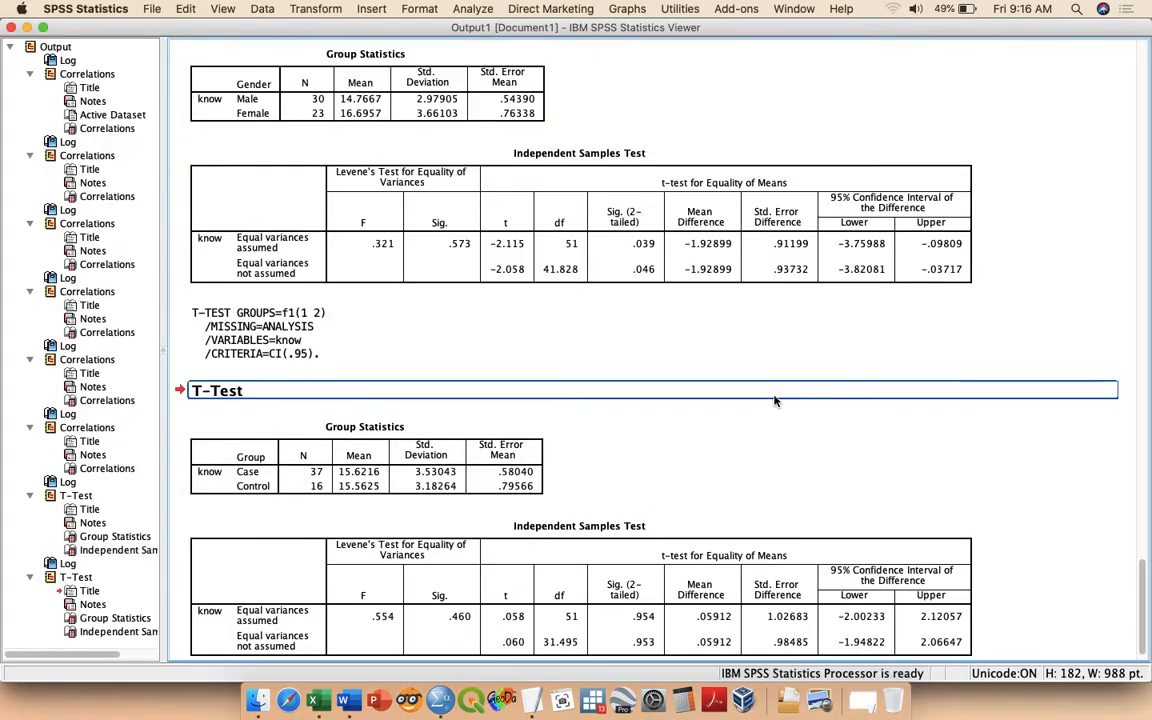
pyautogui.click(668, 575)
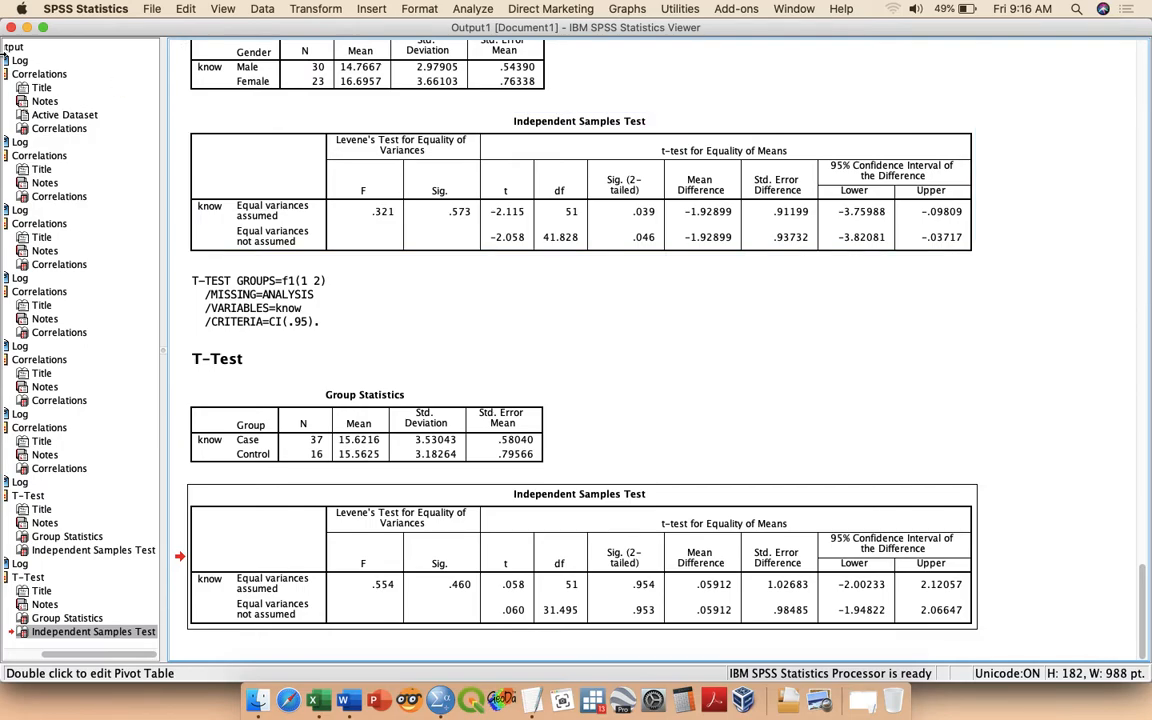
# Return to the syntax file and add a separator line of six asterisks between the two split-file correlation blocks
pyautogui.click(28, 29)
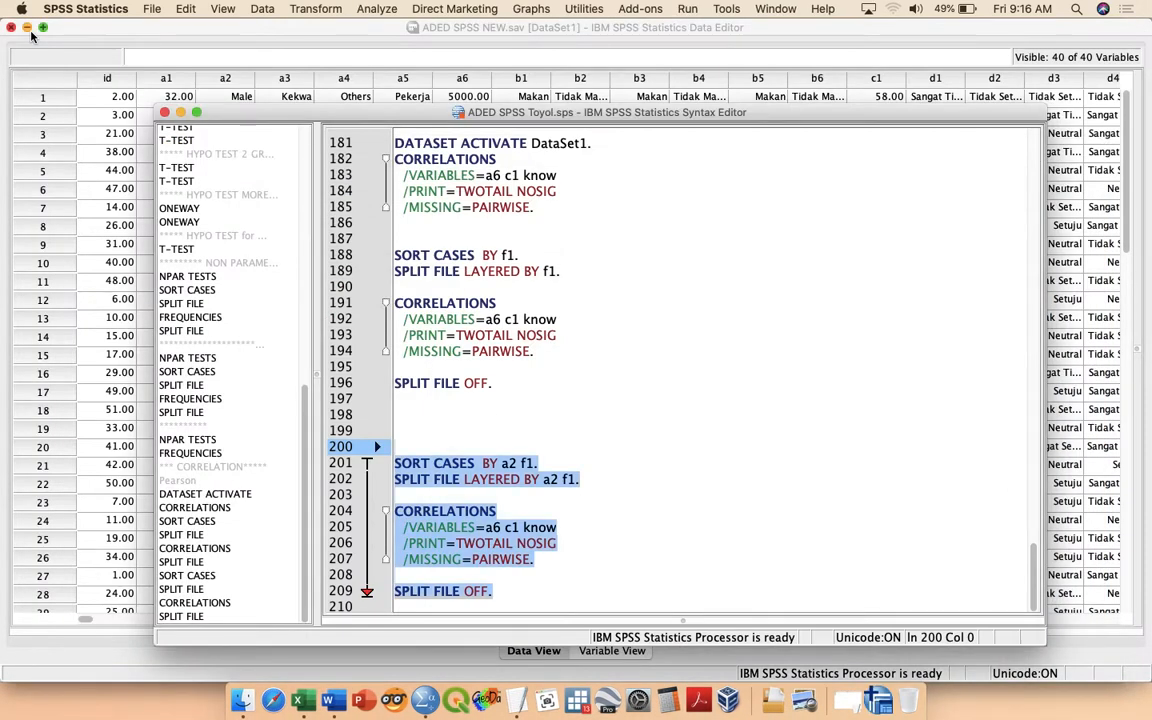
pyautogui.click(508, 418)
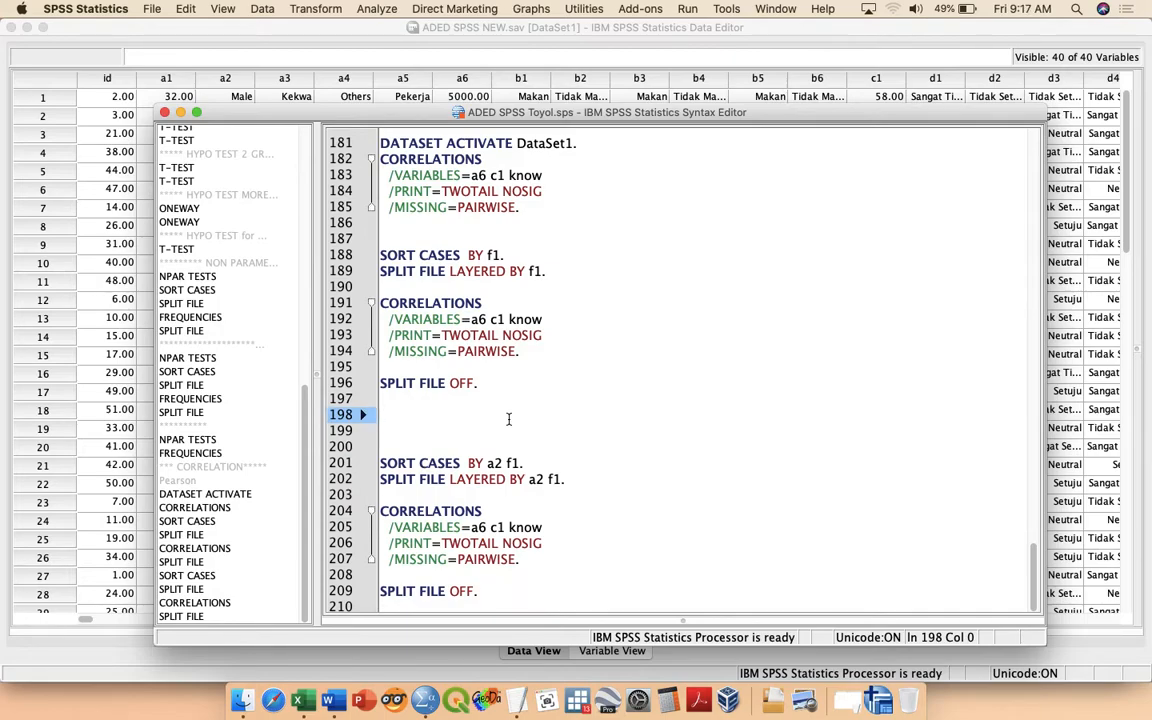
pyautogui.write('******')
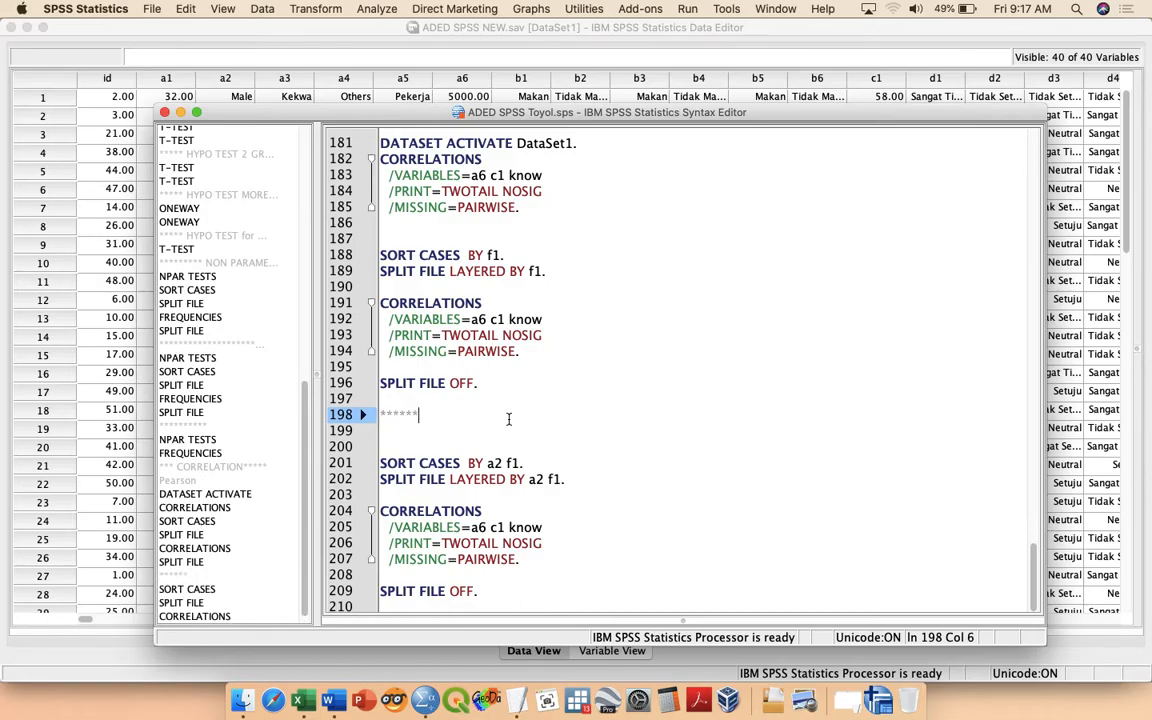
# Run the block from SORT CASES BY f1 through SPLIT FILE OFF and compare its correlations with the t-test by group
pyautogui.hotkey('ctrl', 'Up')
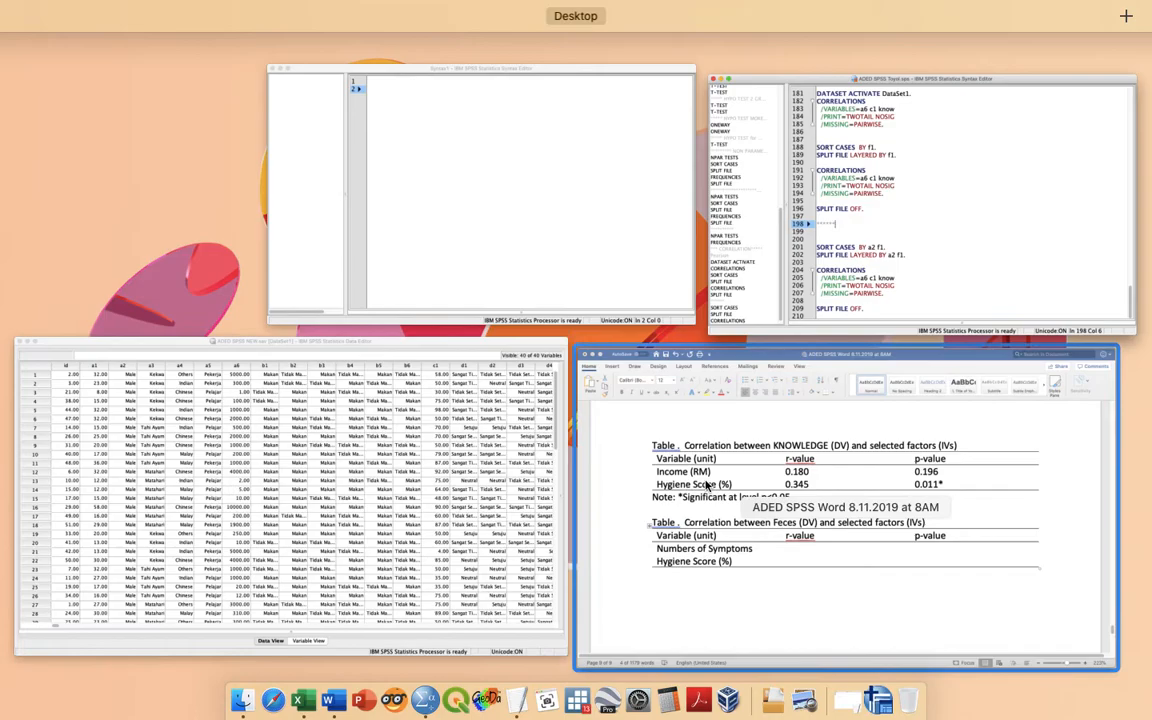
pyautogui.click(781, 249)
pyautogui.scroll(5, 563, 373)
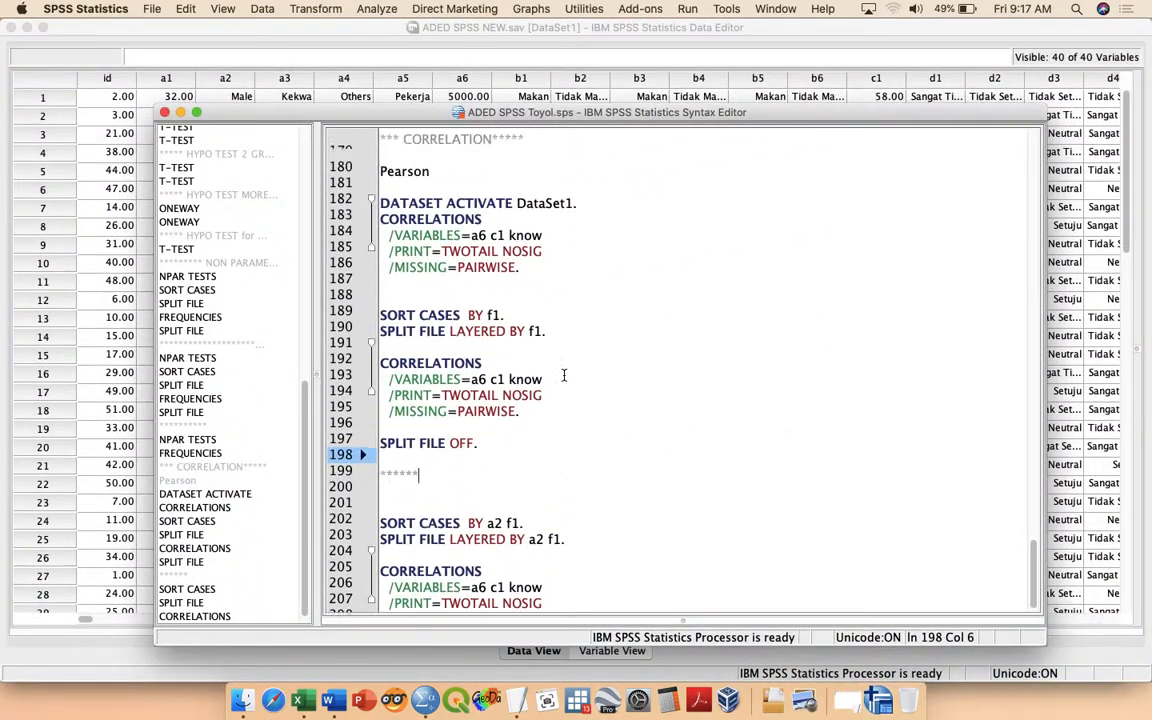
pyautogui.scroll(-5, 563, 373)
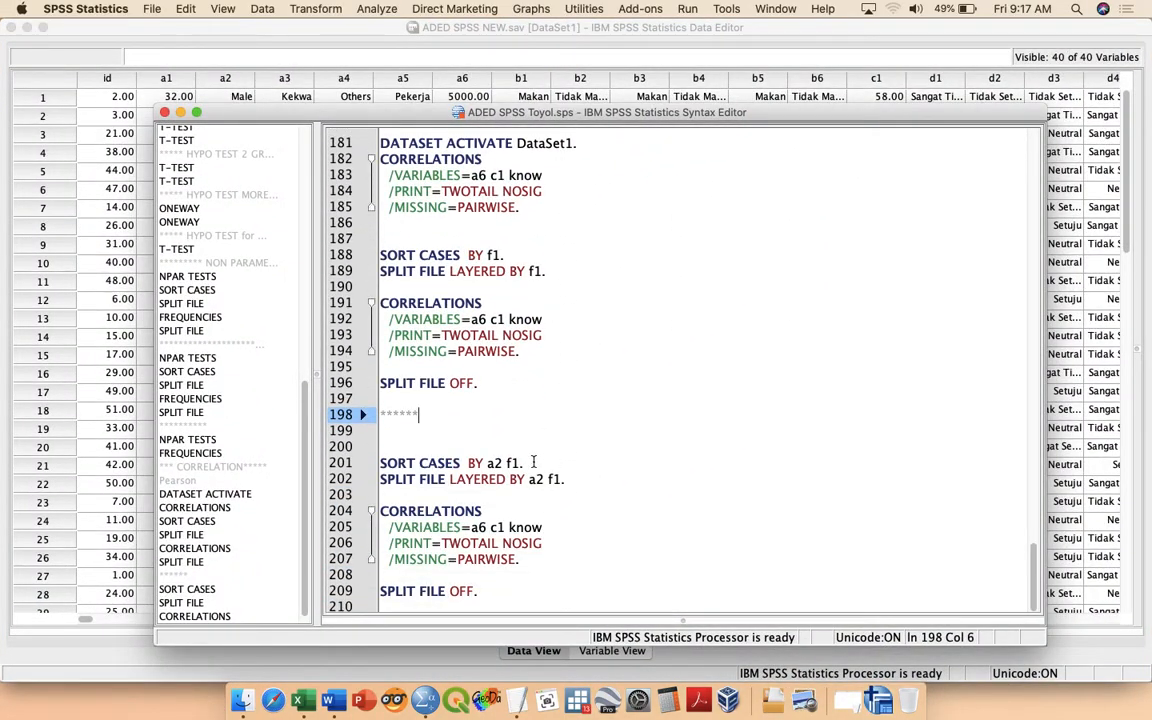
pyautogui.click(532, 362)
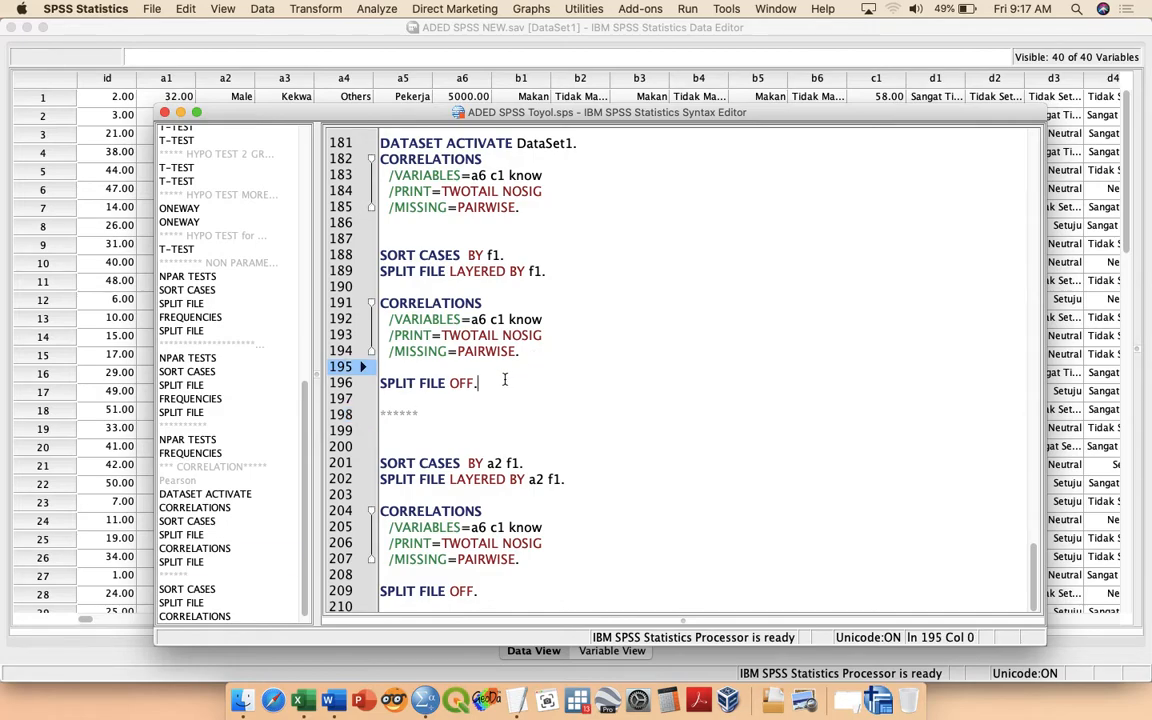
pyautogui.click(504, 382)
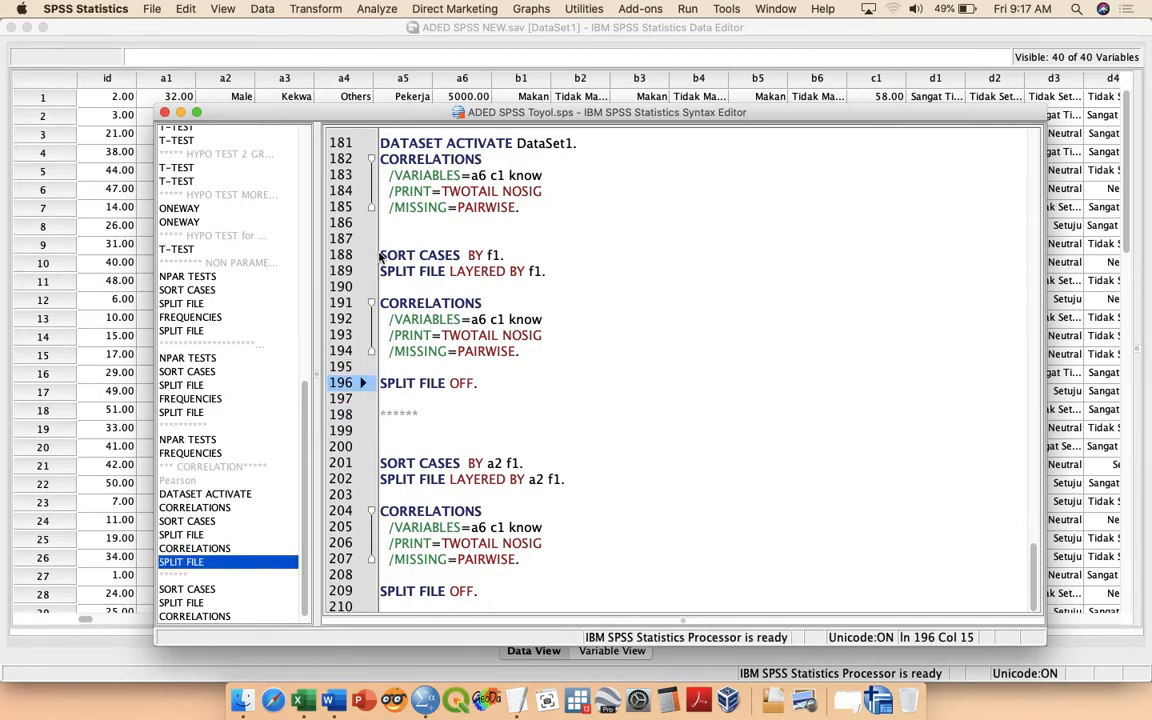
pyautogui.keyDown('shift'); pyautogui.click(381, 255); pyautogui.keyUp('shift')
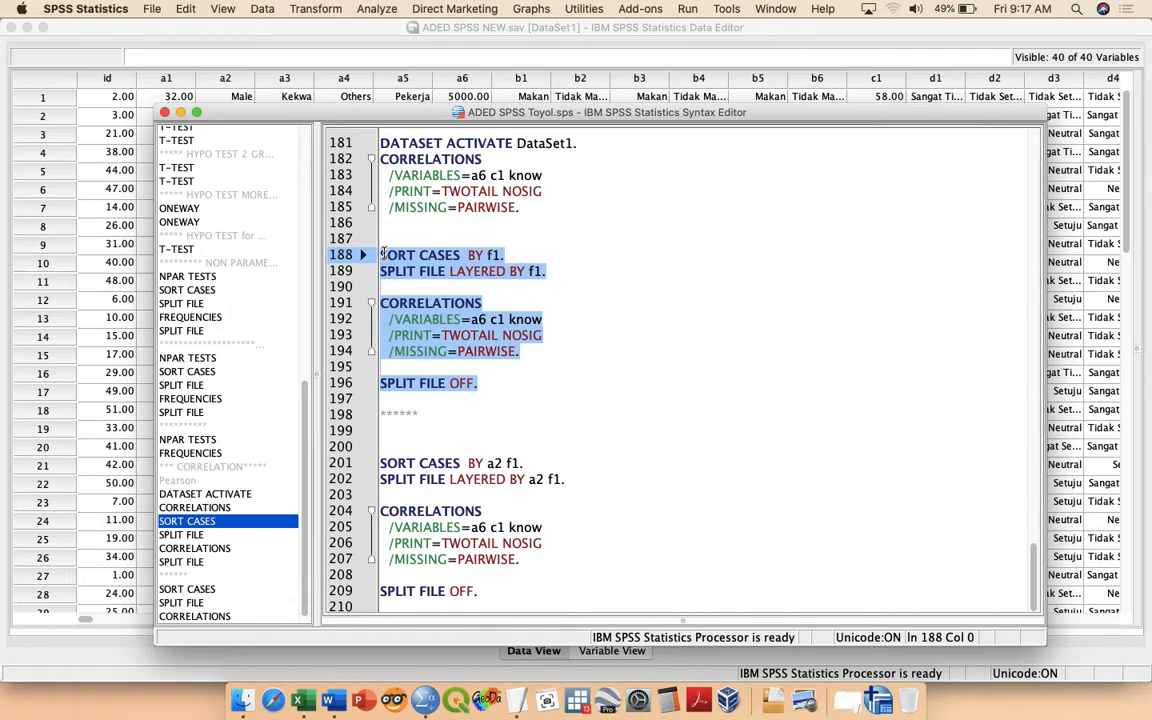
pyautogui.press('super+r')
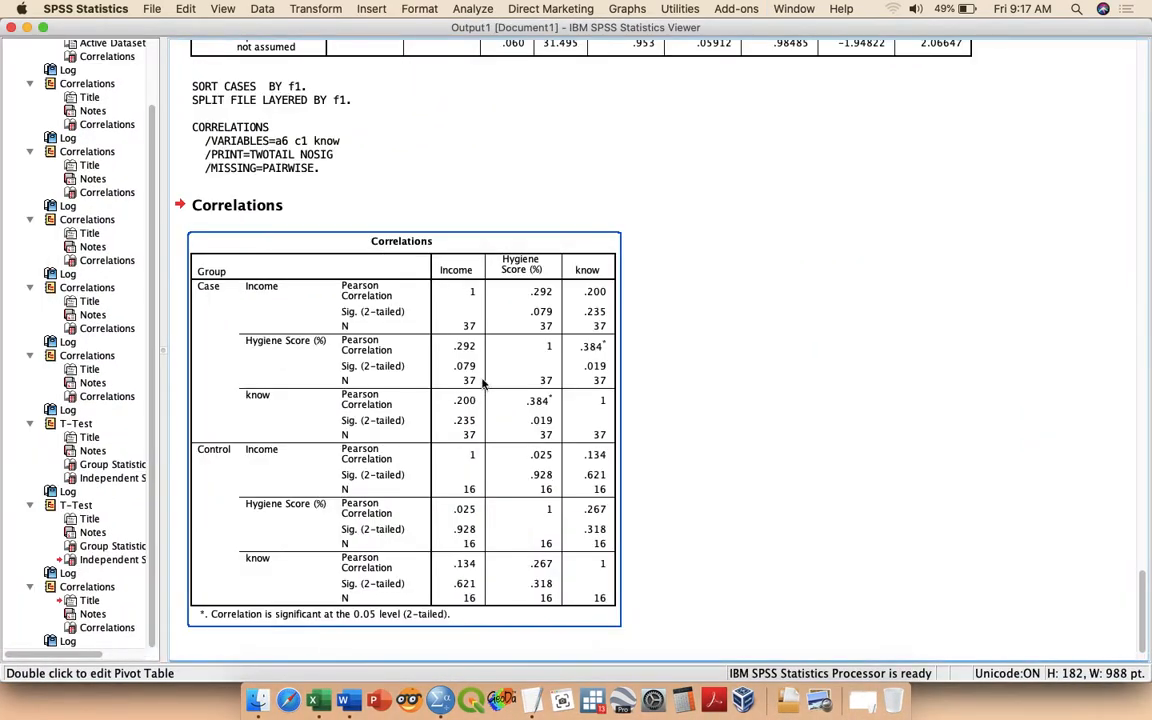
pyautogui.scroll(5, 592, 350)
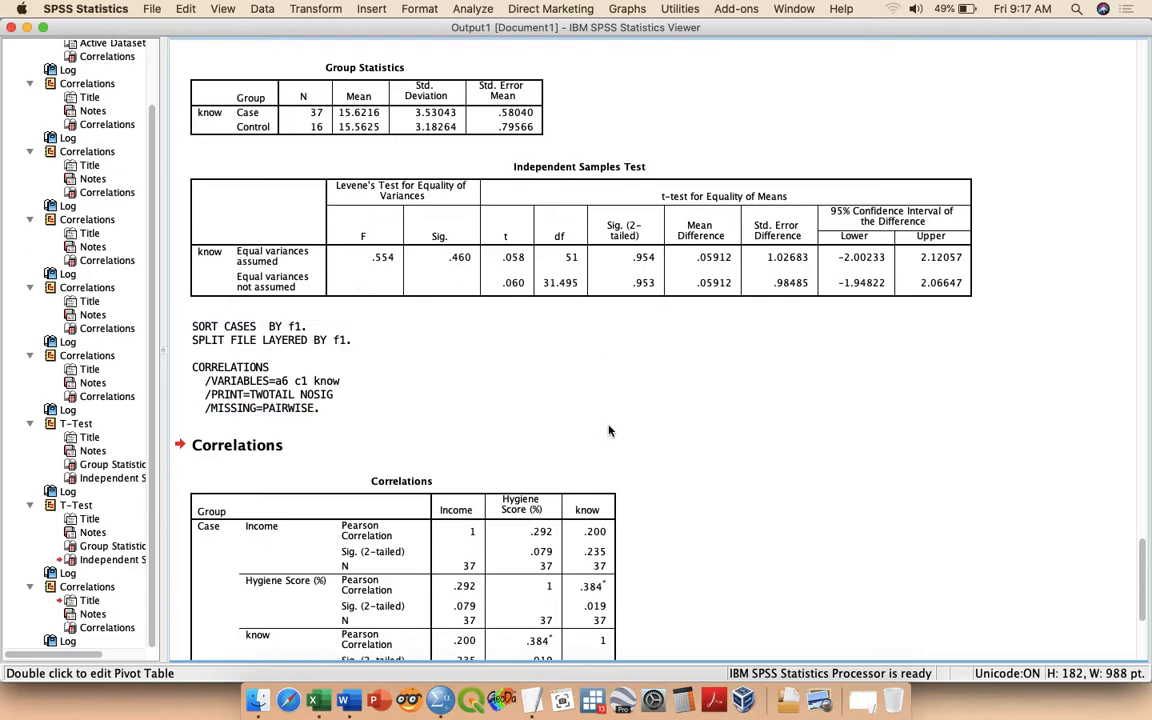
pyautogui.scroll(-5, 610, 430)
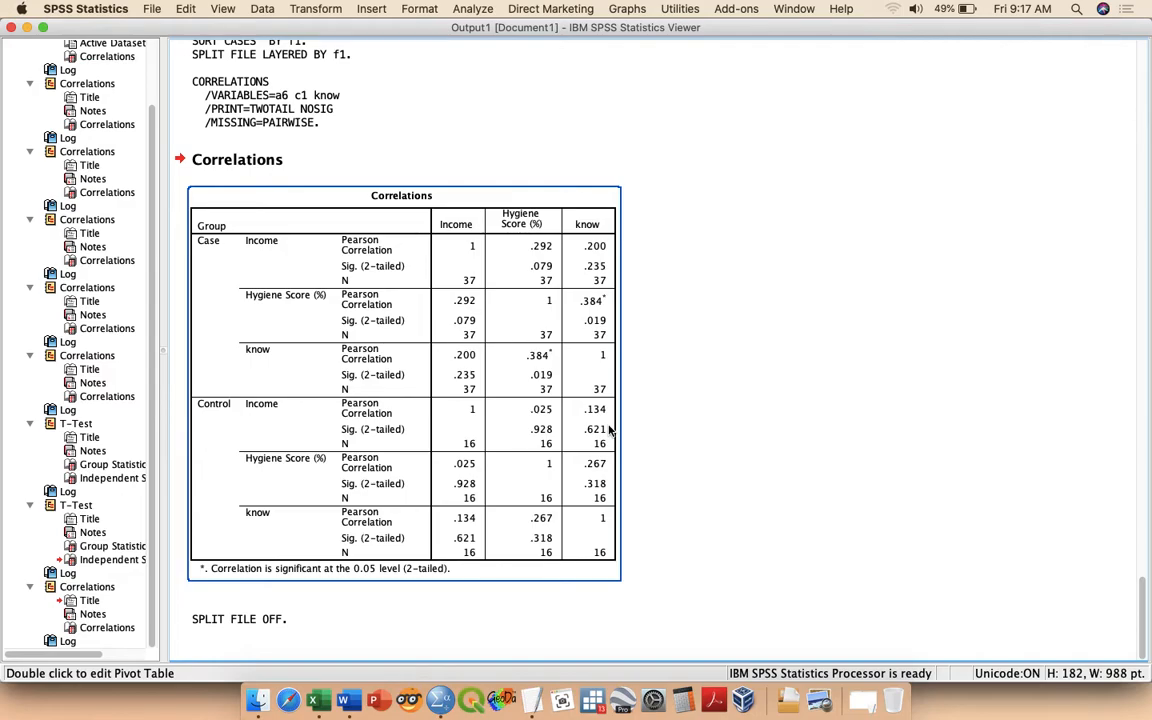
pyautogui.click(644, 396)
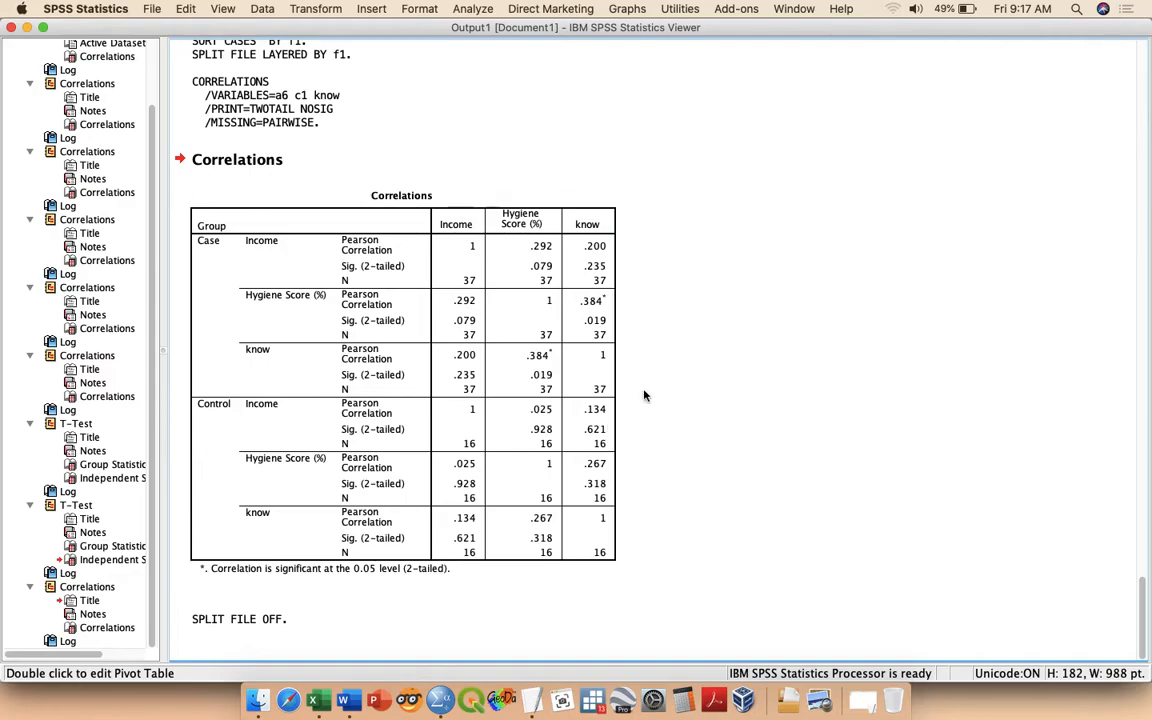
pyautogui.click(901, 35)
pyautogui.moveTo(901, 36); pyautogui.dragTo(888, 60)
pyautogui.click(901, 27)
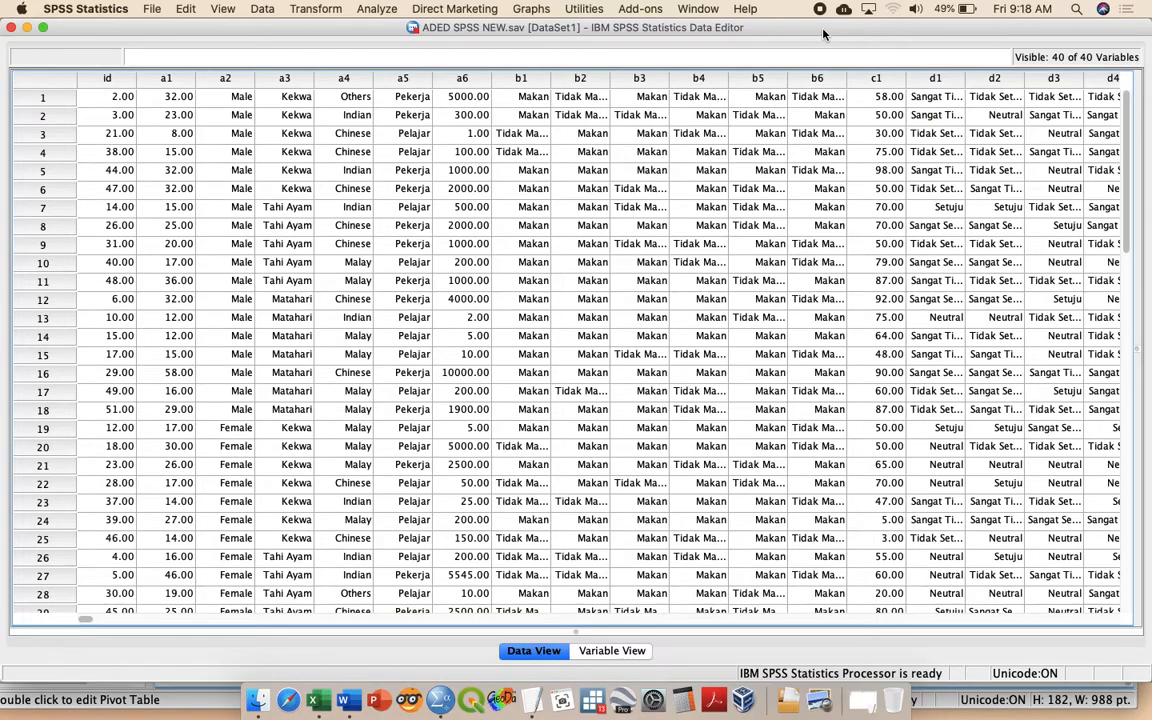
# Bring up the output window and compare the t-tests on know by group and by gender with the split-file correlations
pyautogui.hotkey('ctrl', 'Up')
pyautogui.click(681, 237)
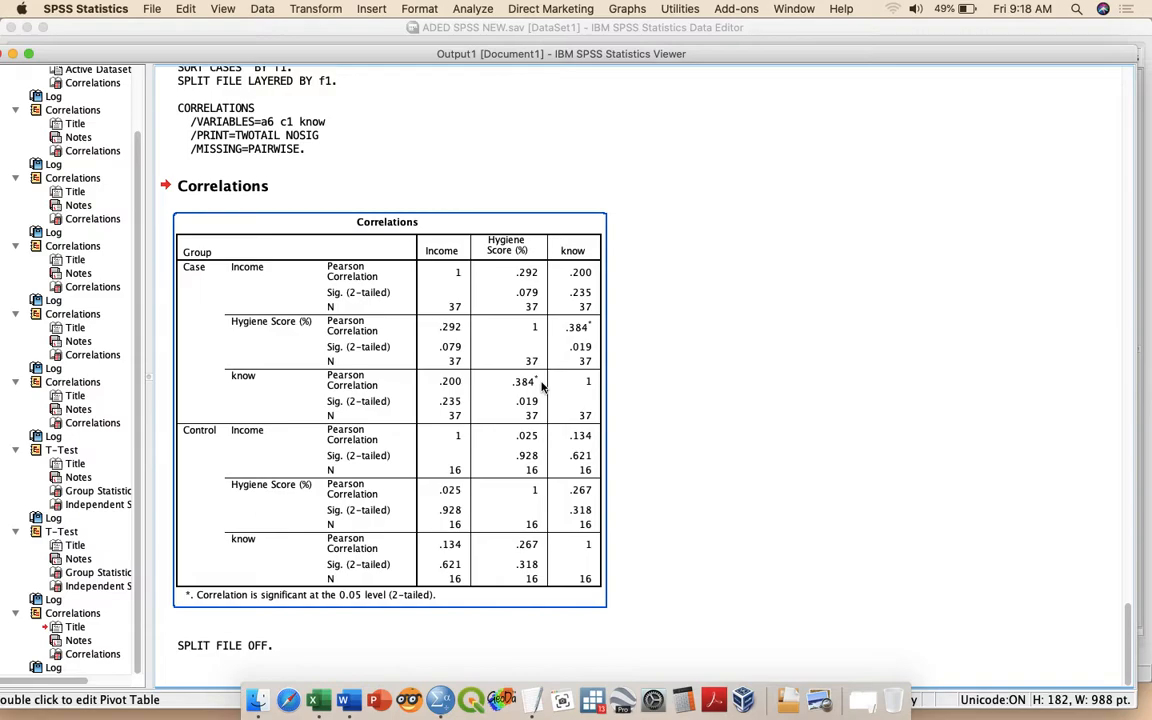
pyautogui.scroll(10, 542, 387)
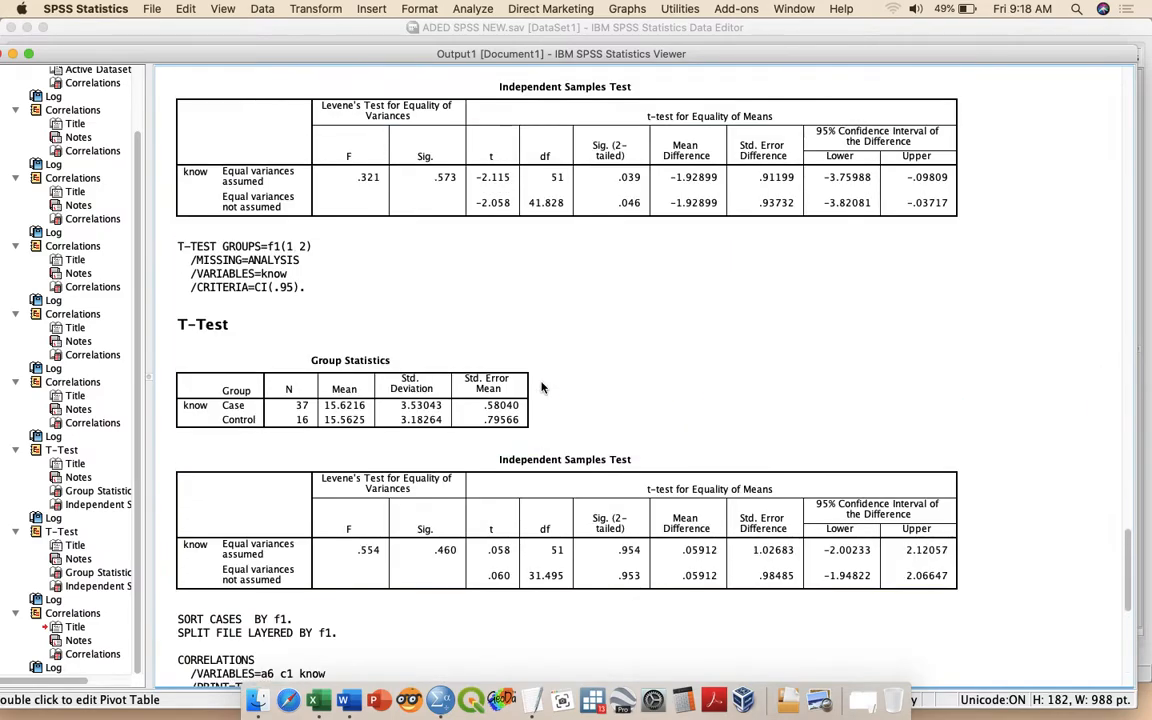
pyautogui.click(437, 503)
pyautogui.click(316, 428)
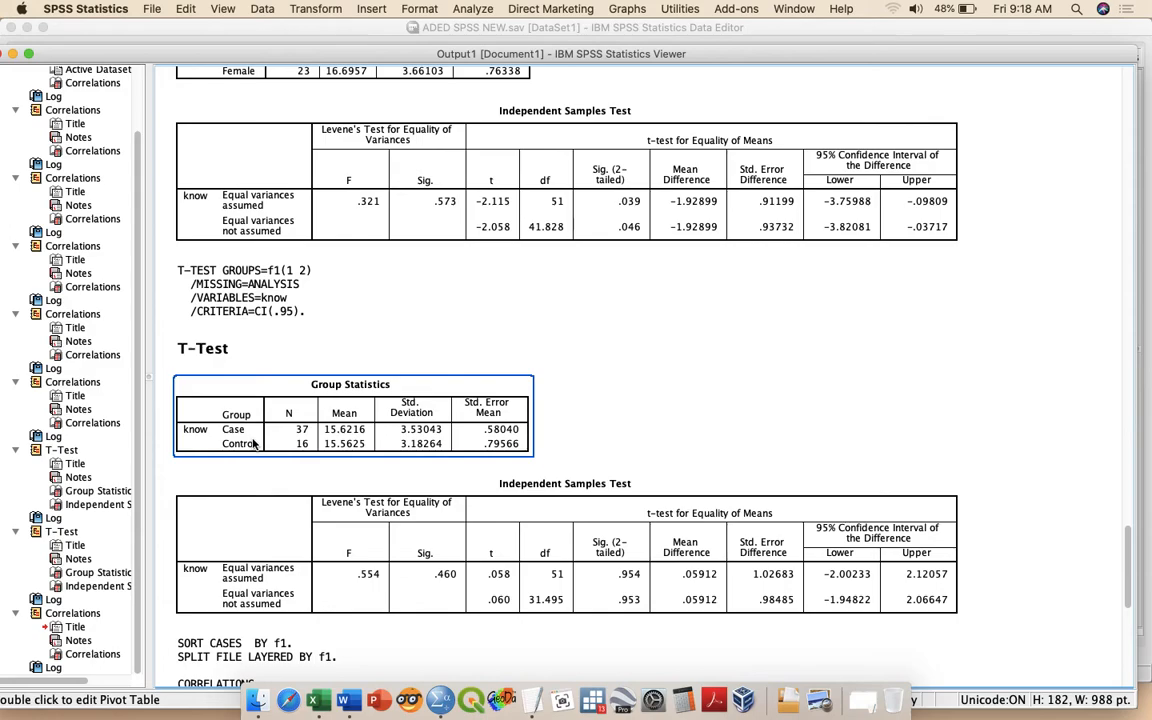
pyautogui.scroll(5, 254, 444)
pyautogui.click(253, 444)
pyautogui.click(222, 330)
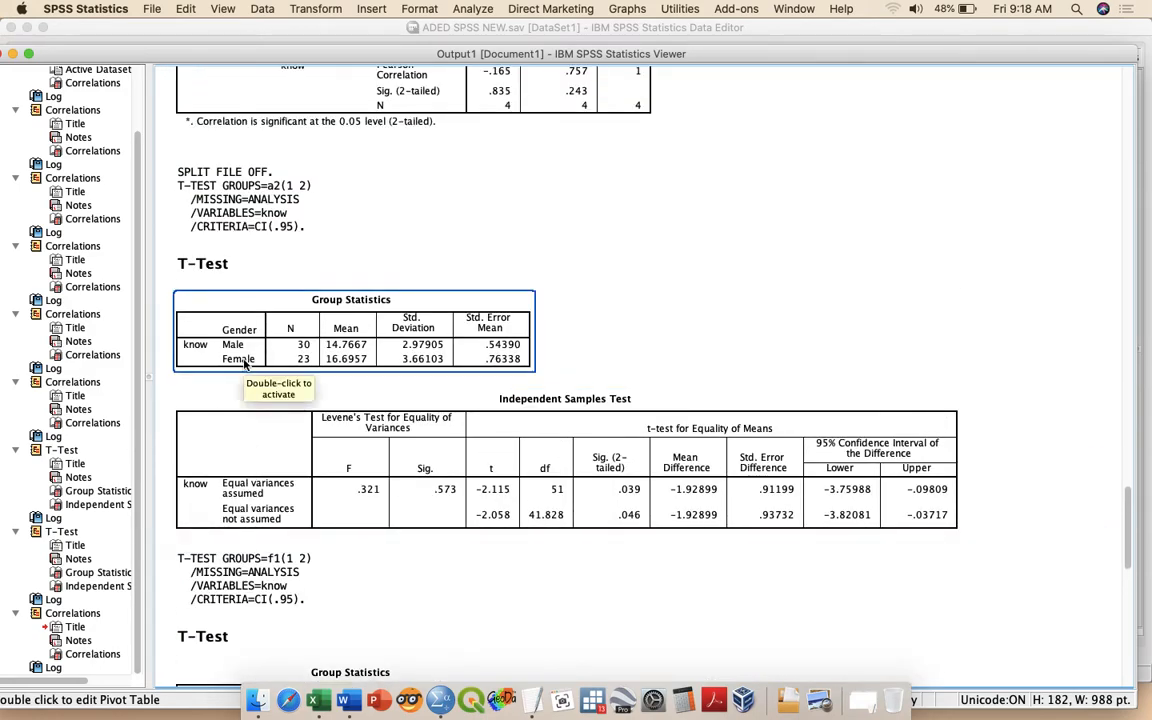
pyautogui.scroll(8, 244, 364)
pyautogui.click(244, 364)
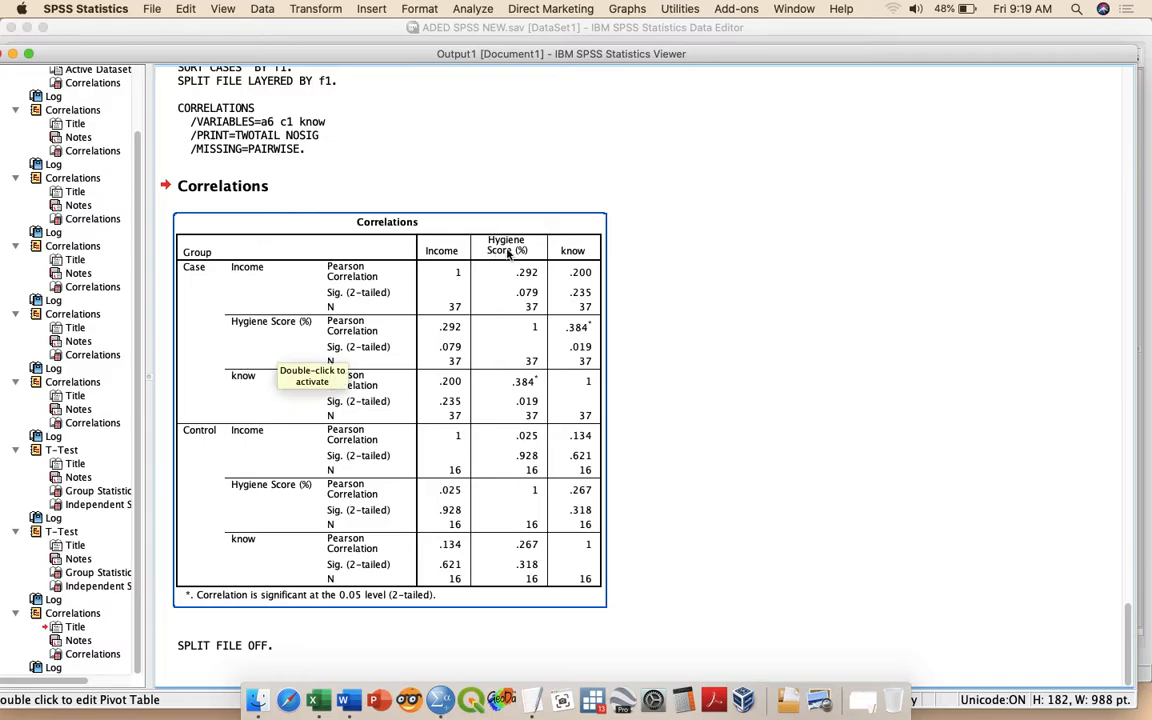
# Shift the data editor window aside and return to the output to review the know t-test by gender
pyautogui.moveTo(744, 30); pyautogui.dragTo(835, 48)
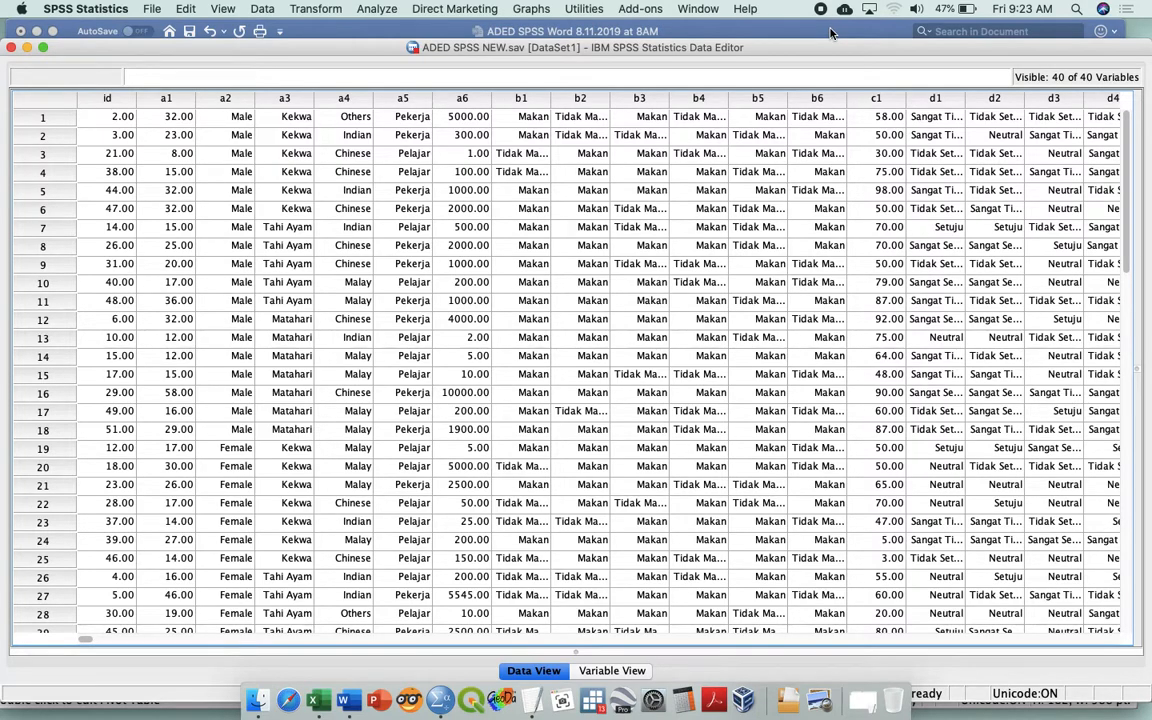
pyautogui.hotkey('ctrl', 'Up')
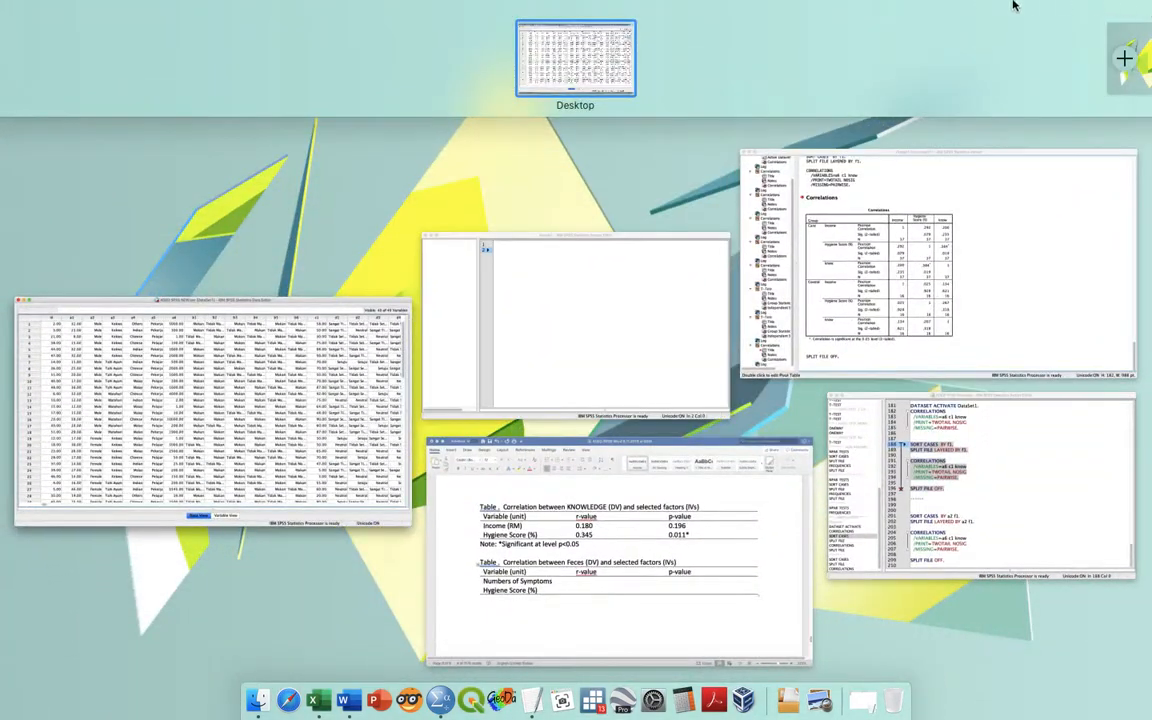
pyautogui.click(992, 209)
pyautogui.scroll(-10, 758, 275)
pyautogui.scroll(5, 758, 275)
pyautogui.scroll(-6, 758, 275)
pyautogui.scroll(-10, 760, 276)
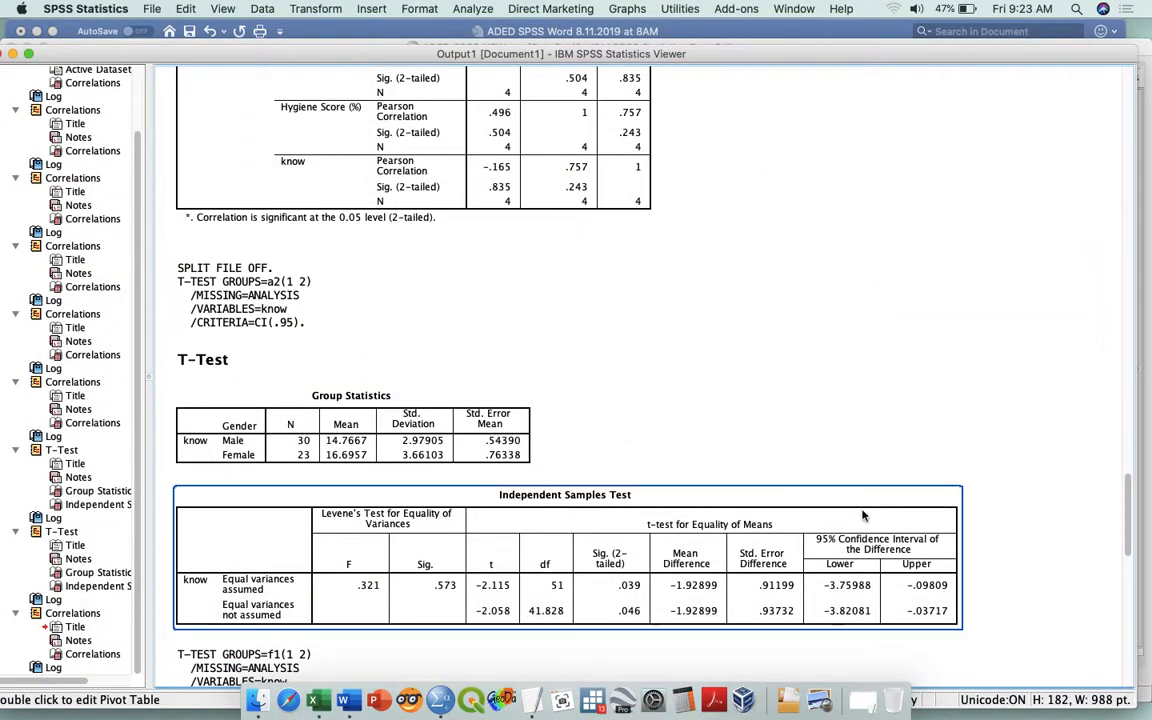